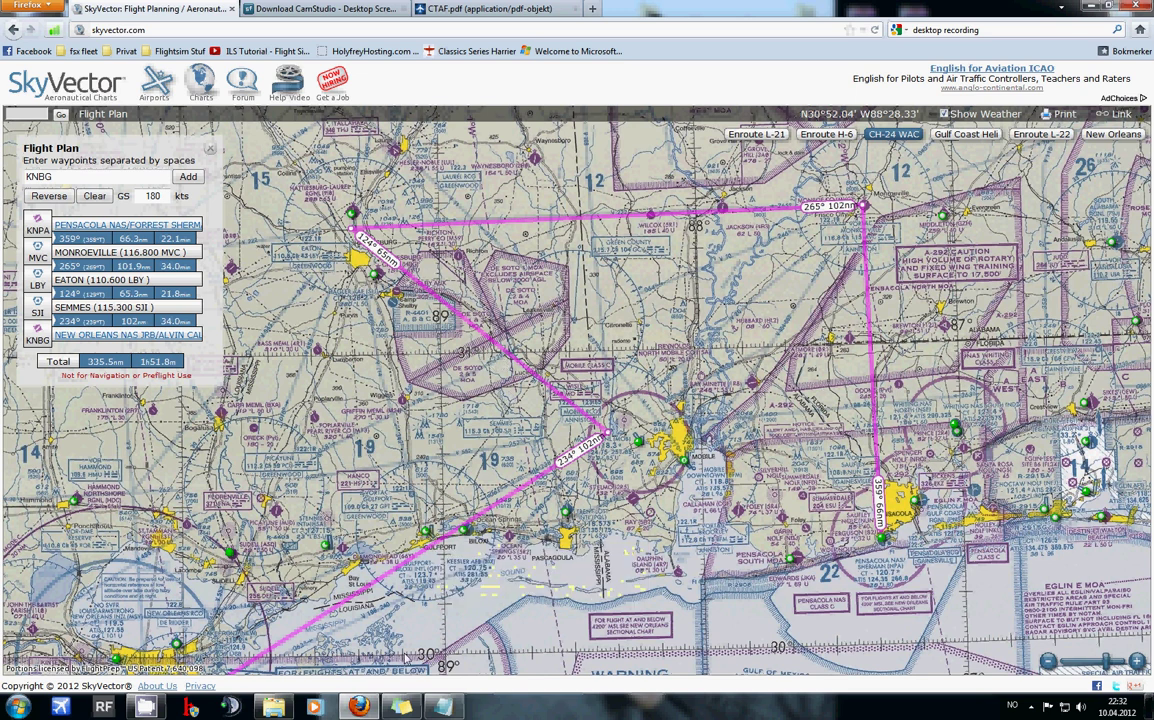
click(443, 709)
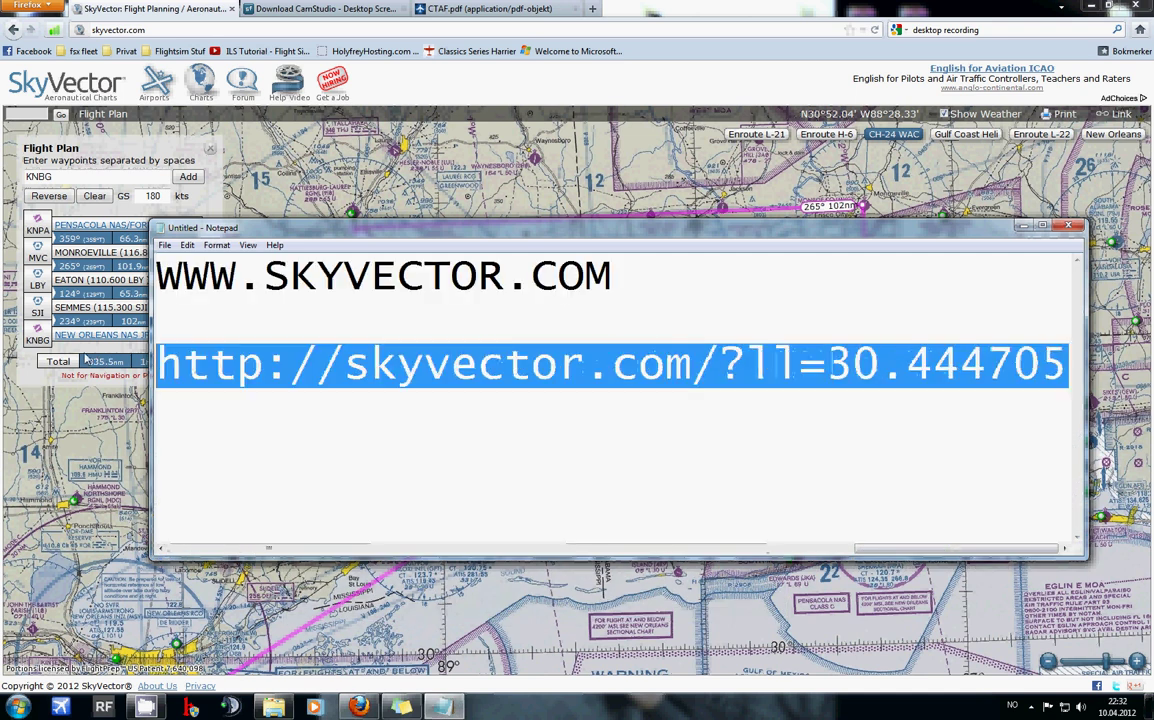
click(427, 372)
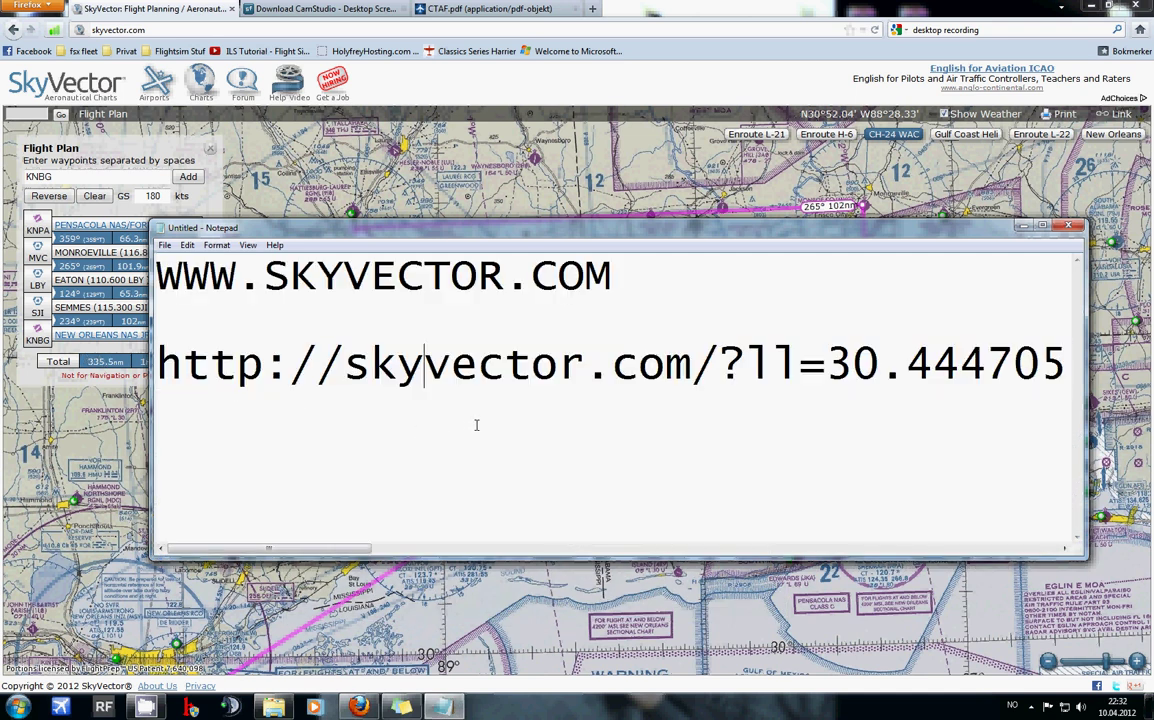
drag(616, 292, 150, 276)
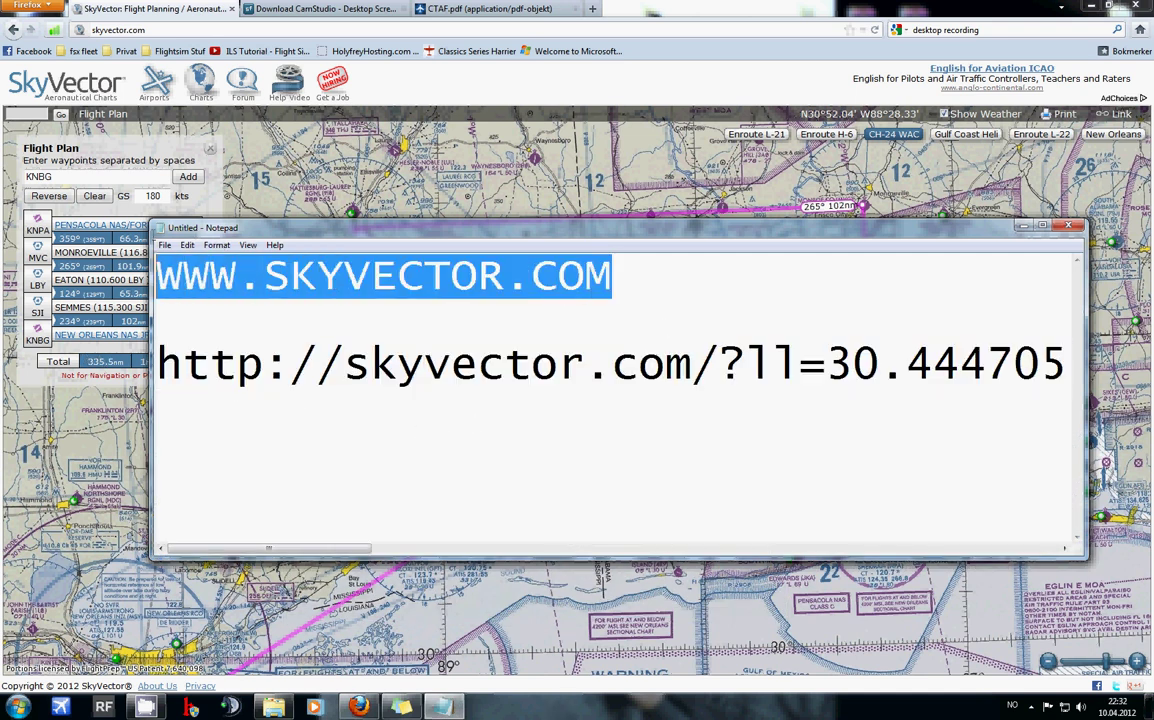
click(1021, 225)
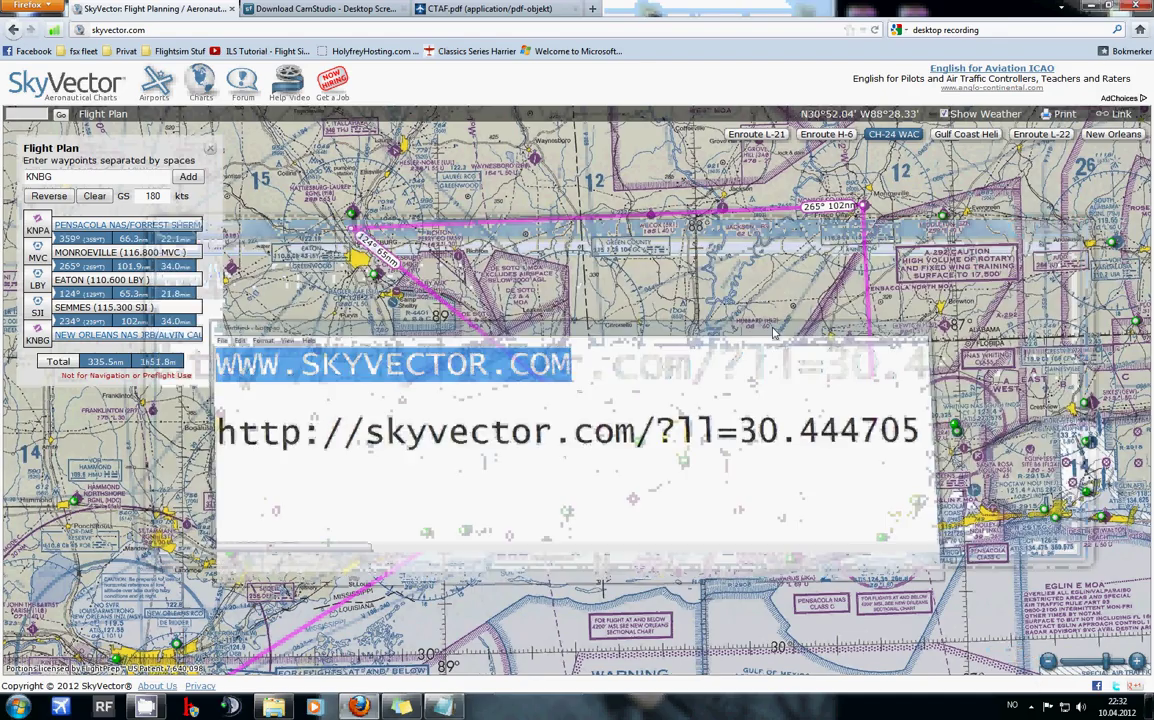
Step: Delete all five waypoints, ending with KNBG, then bring the waypoint entry back
scroll(396, 408, down, 1)
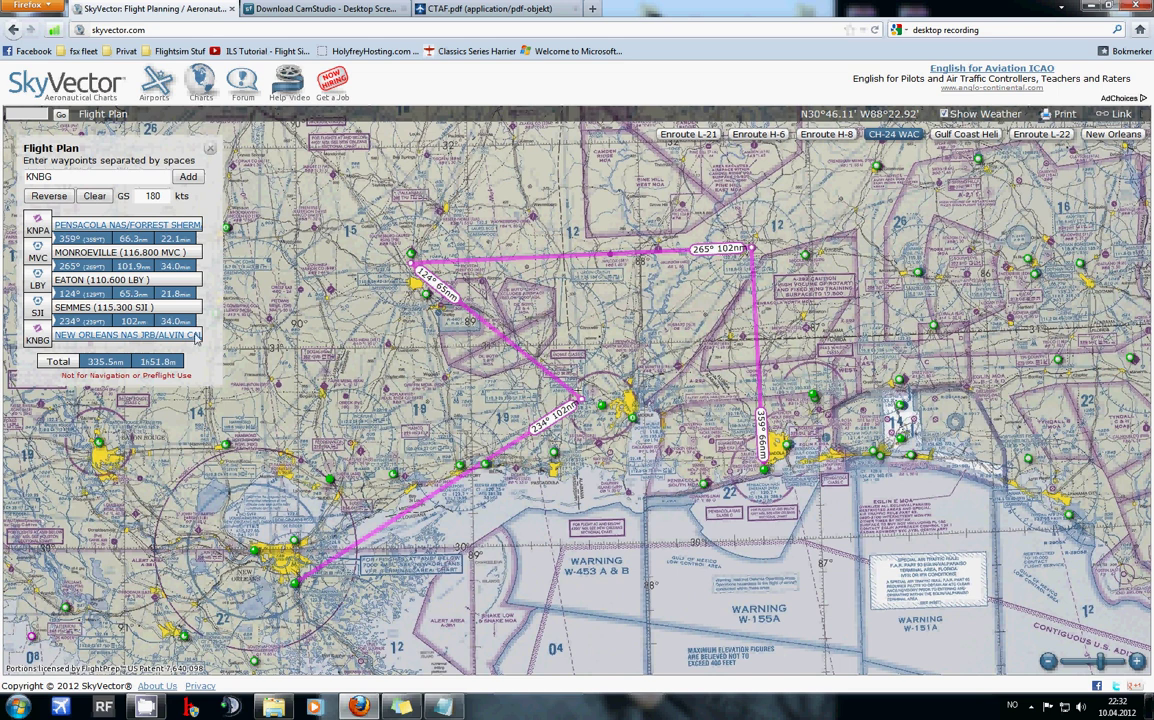
click(52, 218)
click(52, 218)
click(52, 218)
click(52, 218)
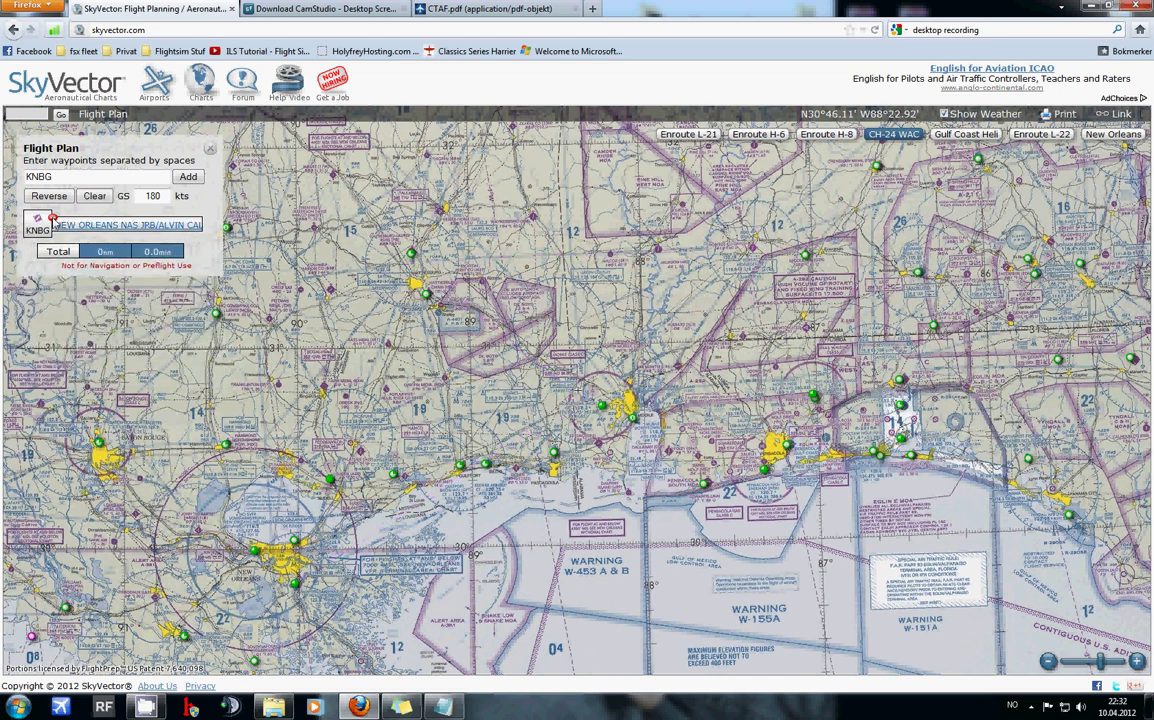
click(53, 222)
click(210, 148)
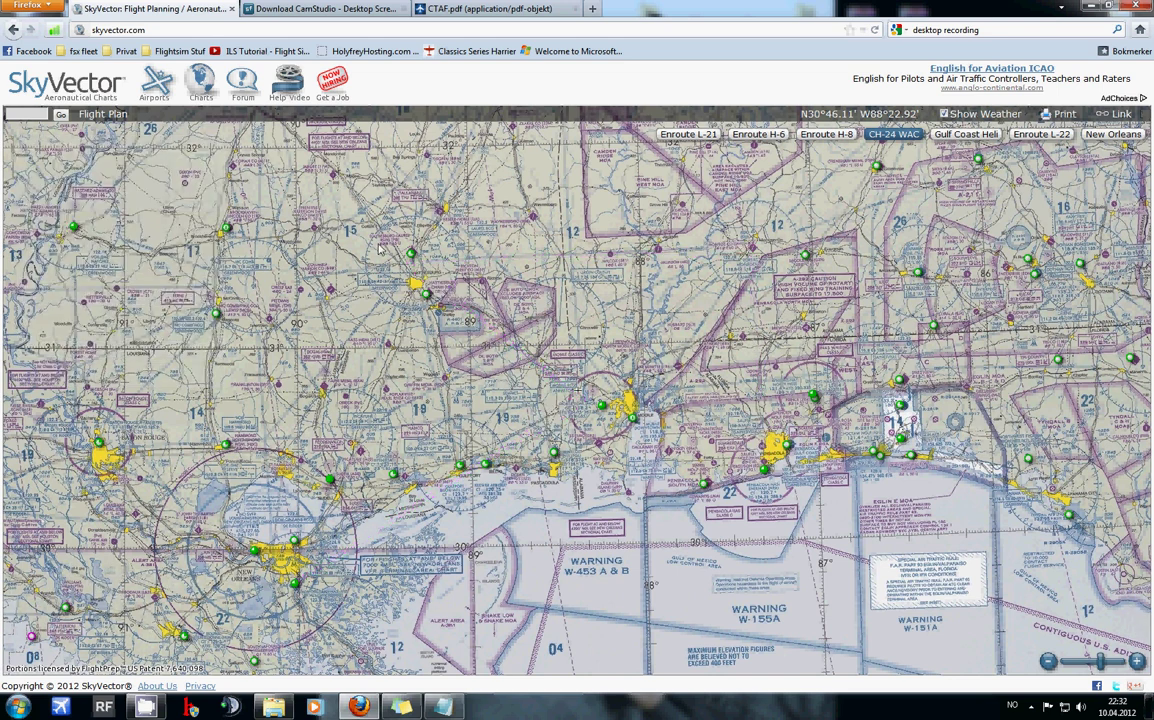
click(104, 116)
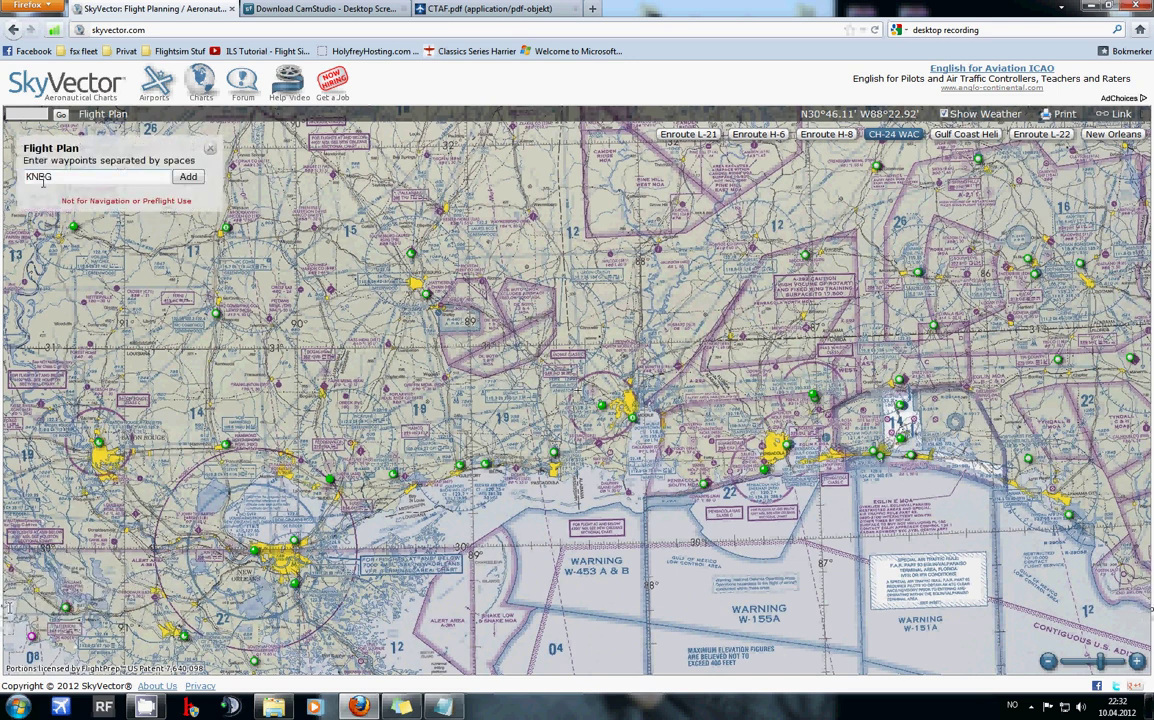
Step: Enter KNPA in the waypoint field as the starting waypoint
drag(73, 176, 35, 160)
text(KN)
click(187, 177)
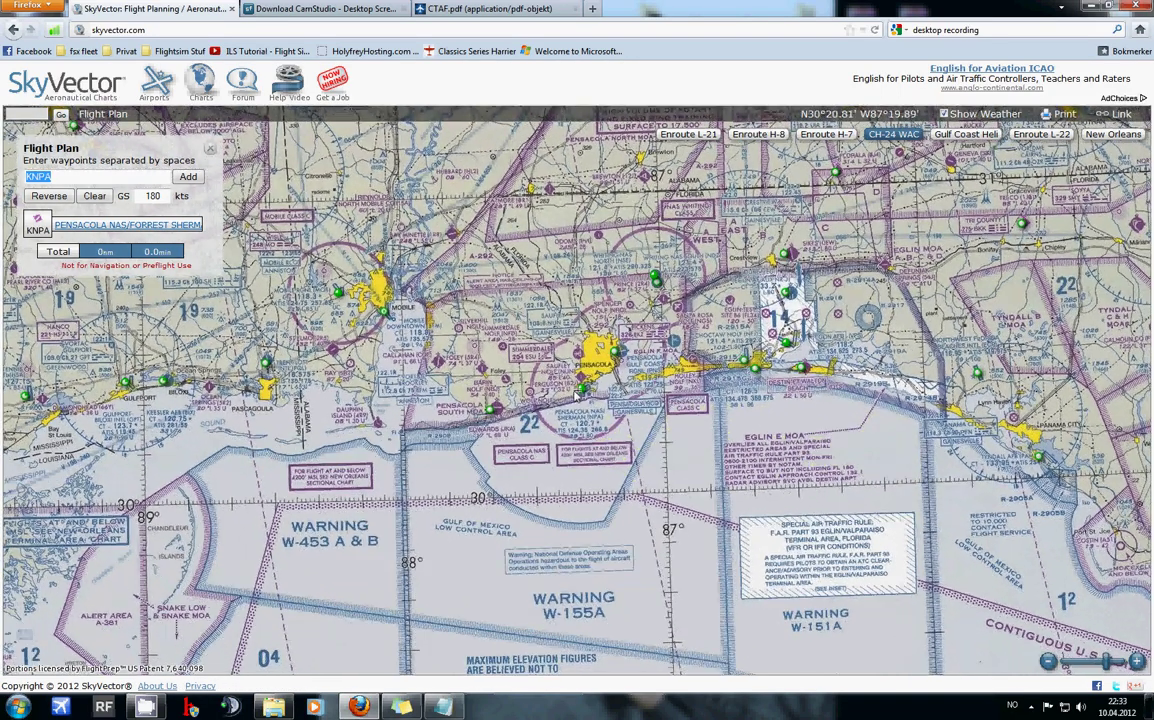
Step: Add KNBG as the destination, giving one 259° leg of 144.5 nm
click(578, 397)
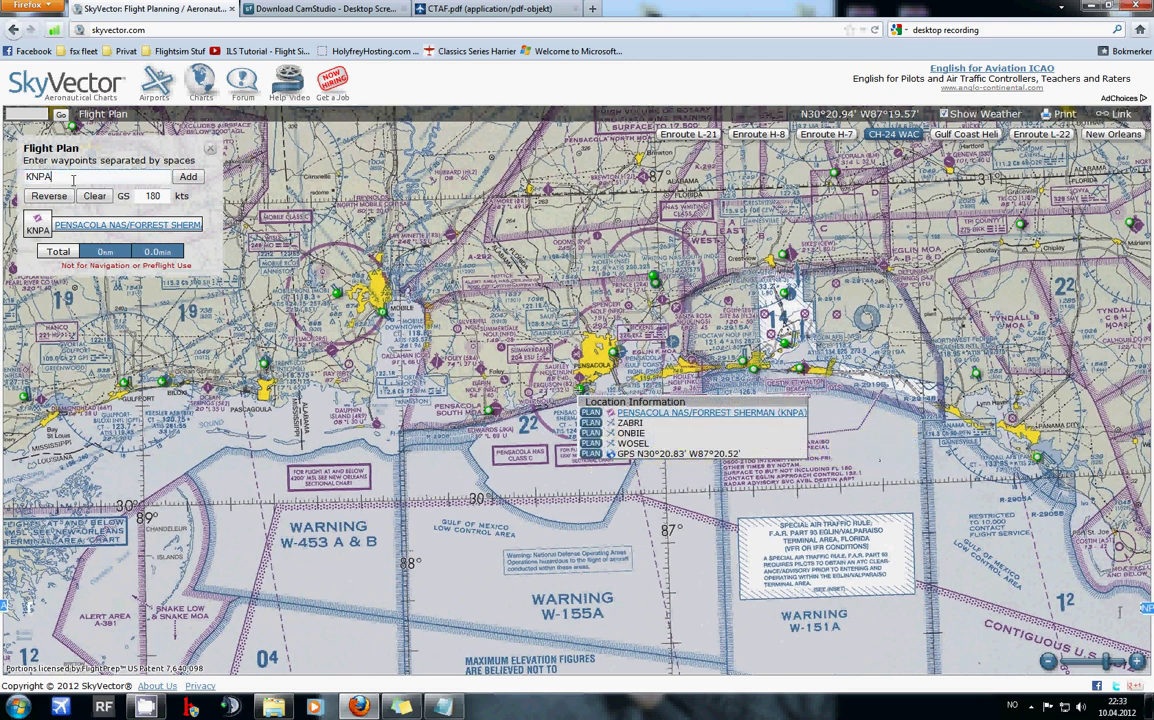
text(KNBG)
key(Return)
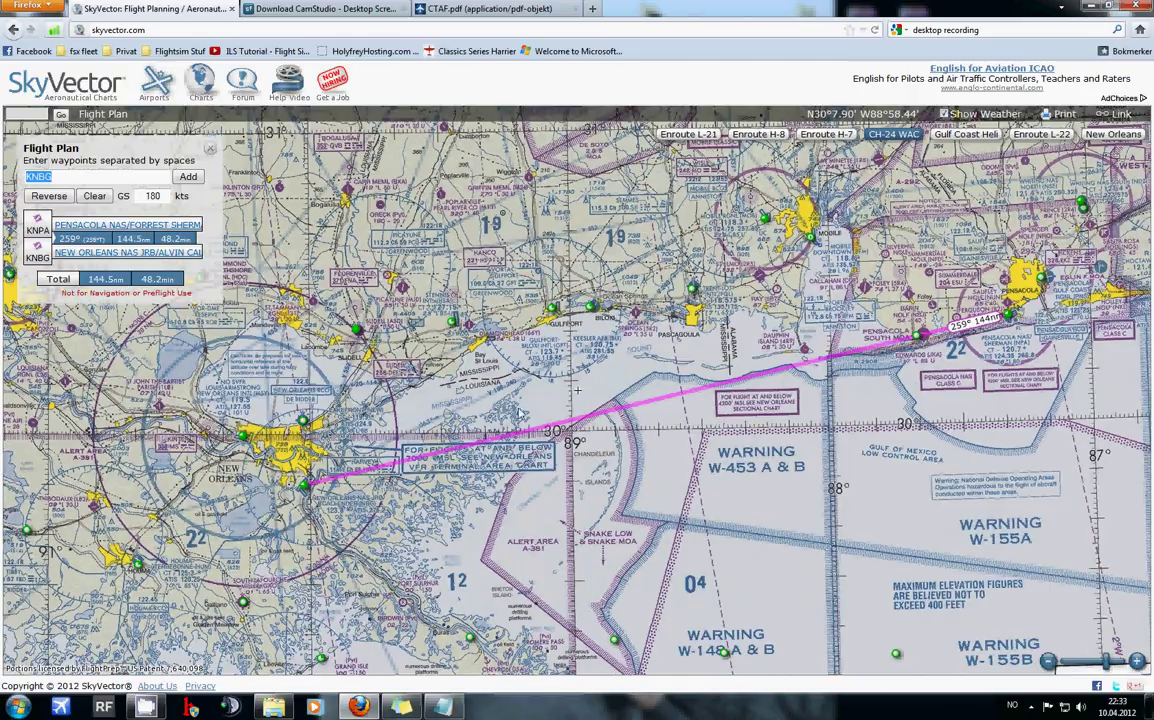
drag(519, 401, 420, 500)
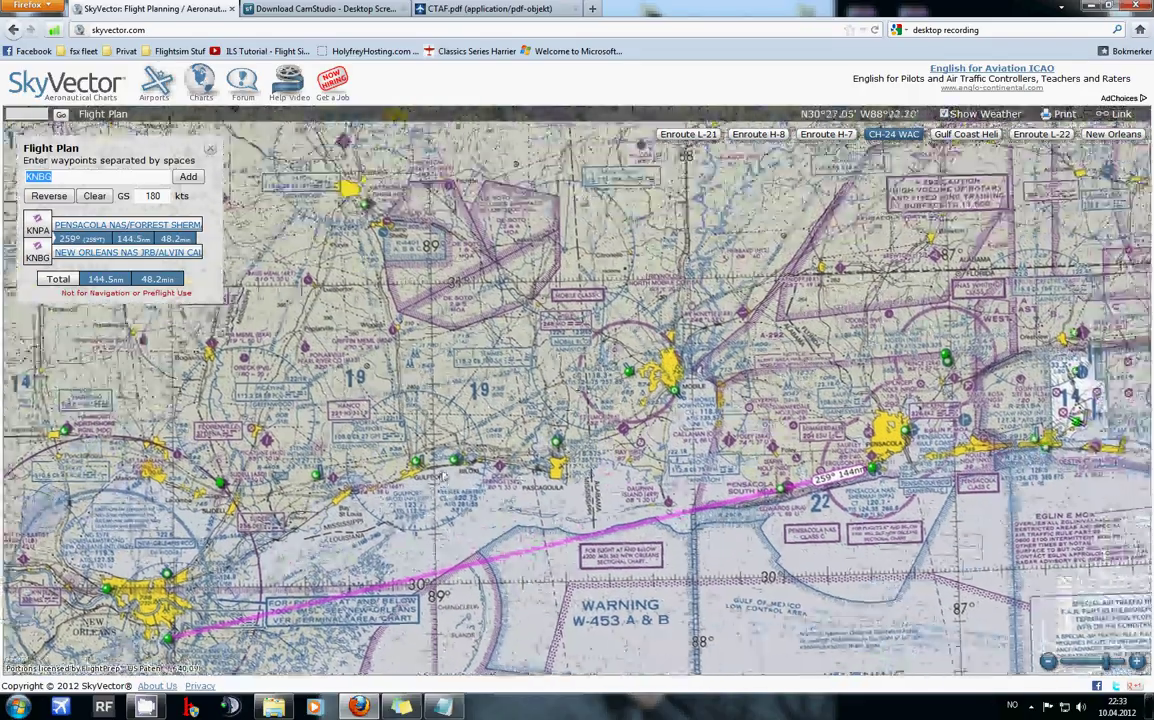
Step: Drag the KNPA–KNBG route line into a bend at the Greene Co VOR (GCV, 115.70)
drag(475, 379, 525, 414)
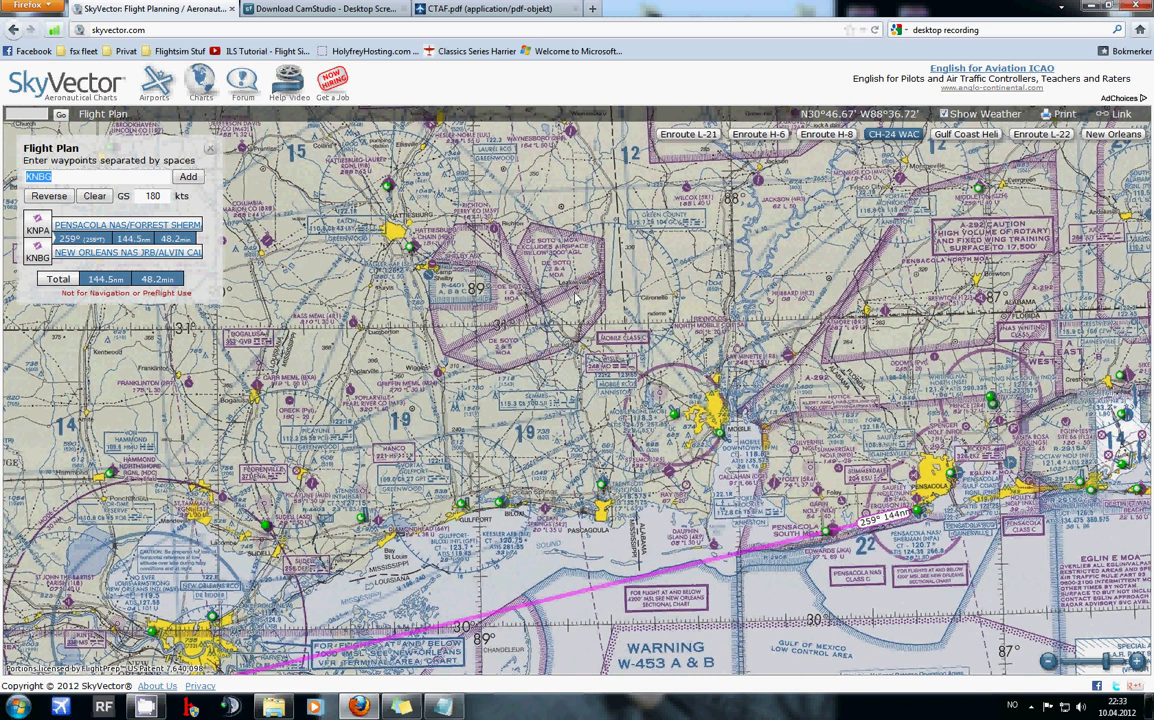
scroll(540, 313, up, 2)
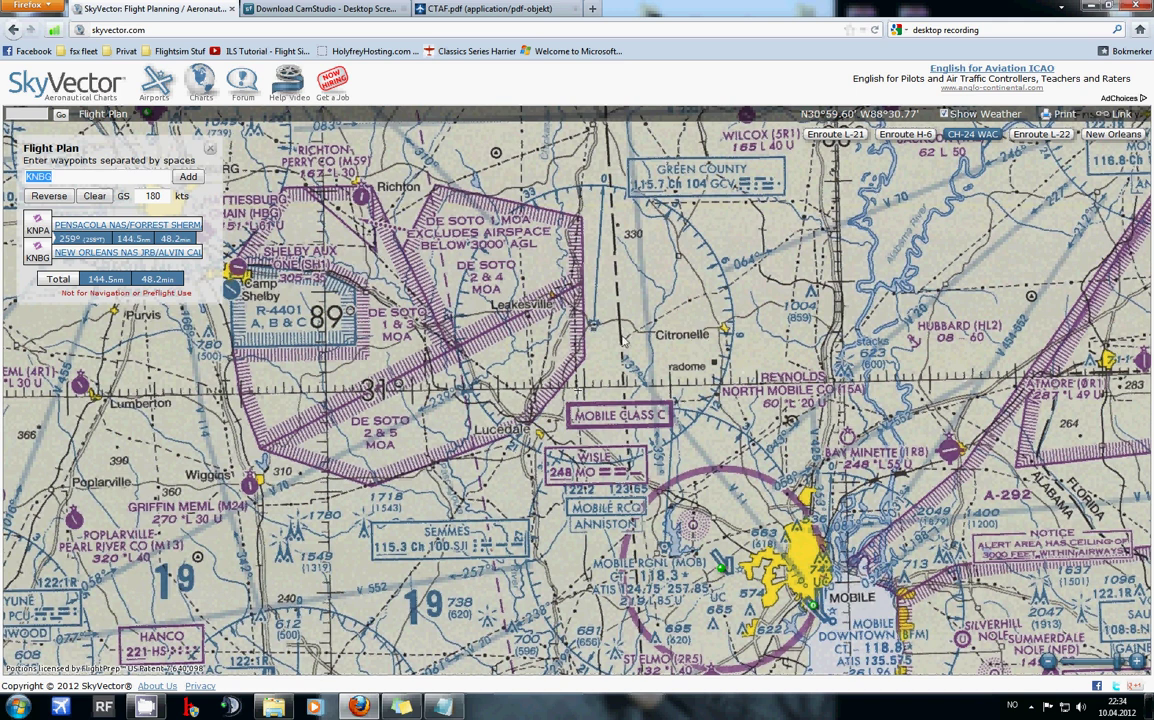
scroll(621, 341, down, 2)
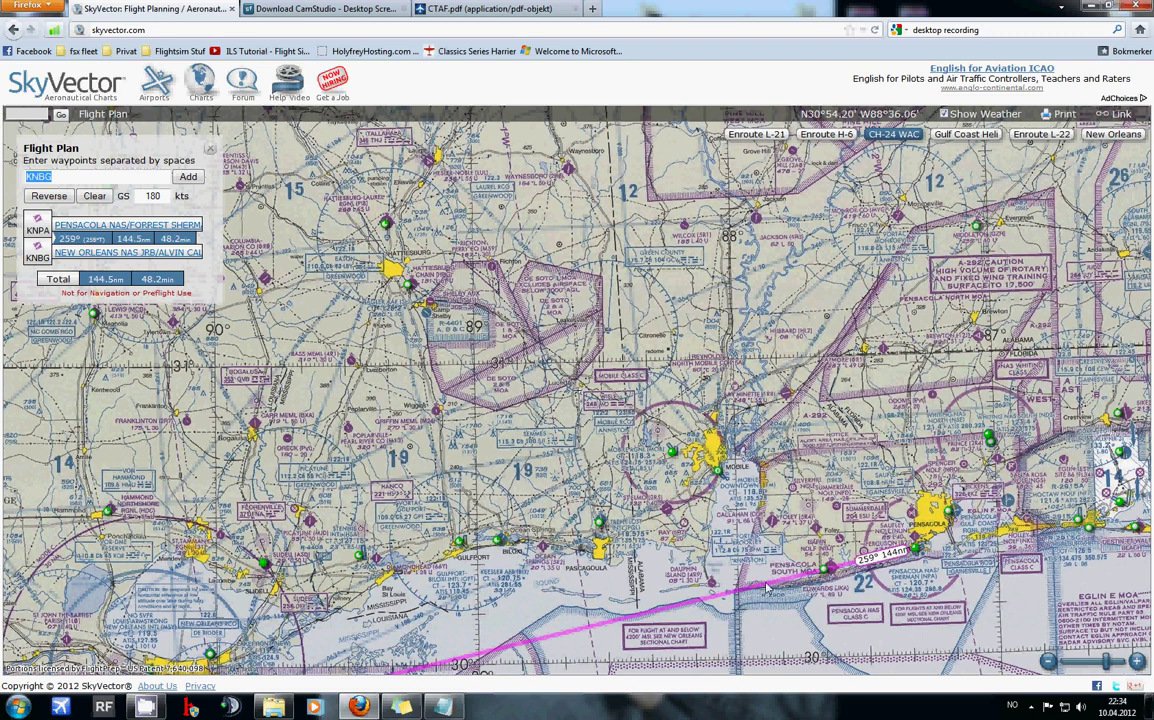
drag(762, 588, 608, 333)
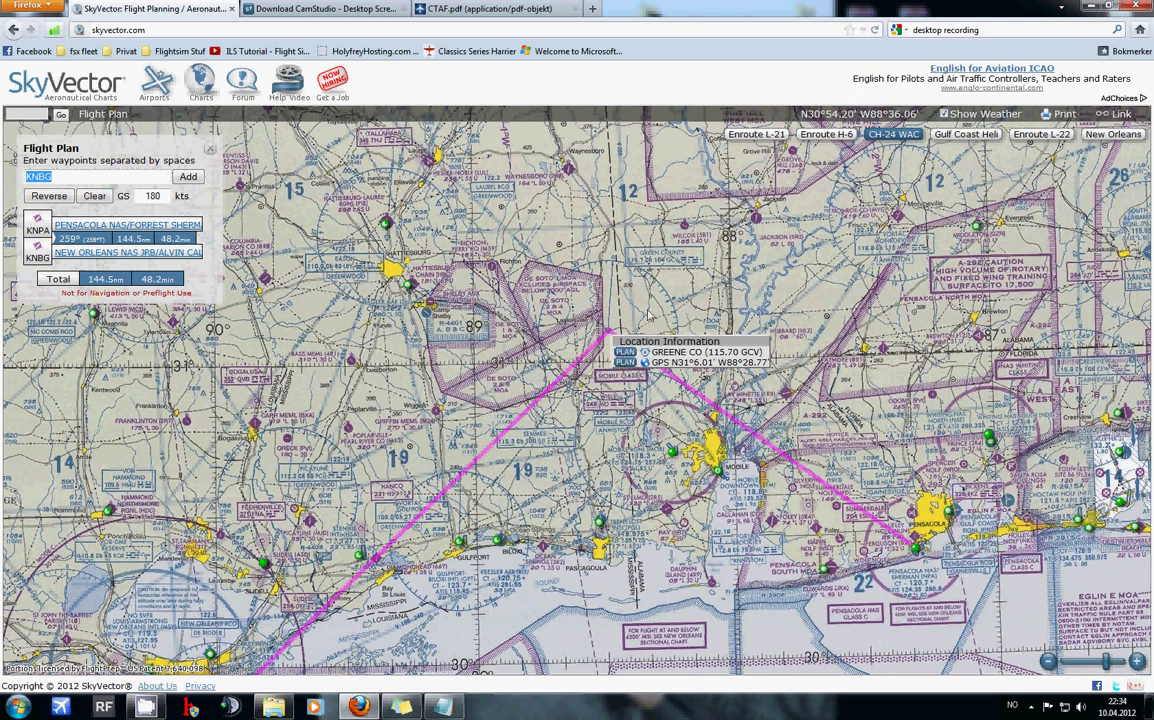
Step: Replace the Greene Co bend with Semmes (SJI) and Monroeville (MVC) waypoints
click(622, 356)
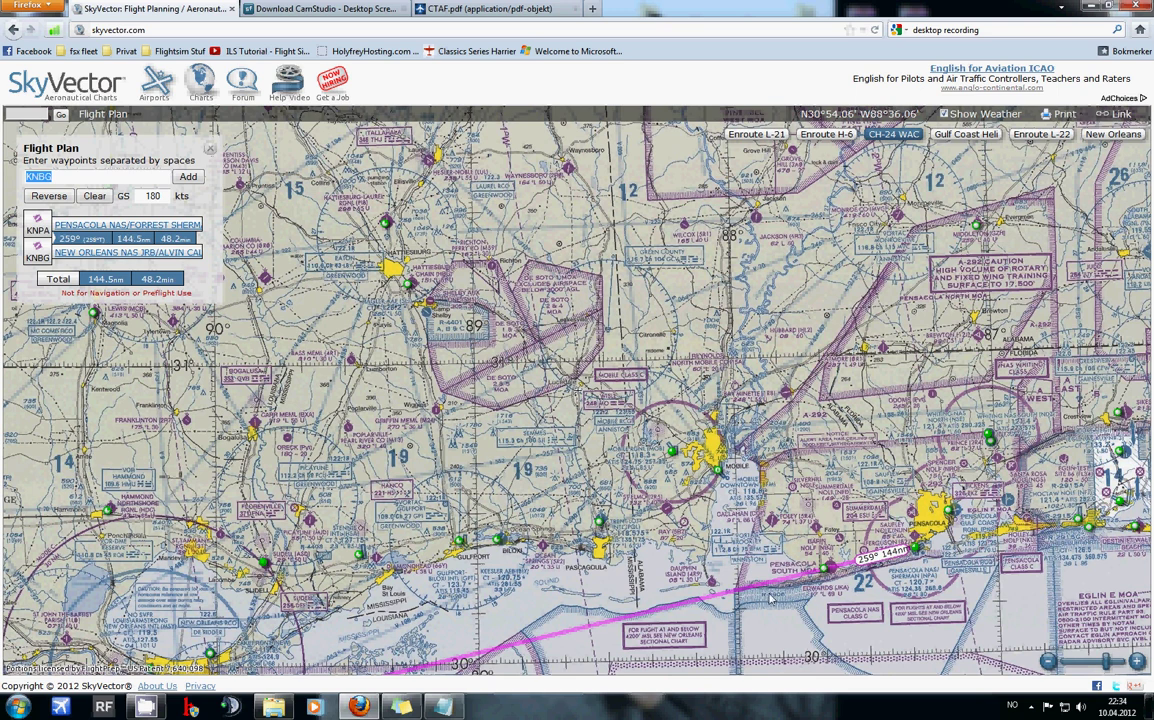
drag(700, 588, 645, 446)
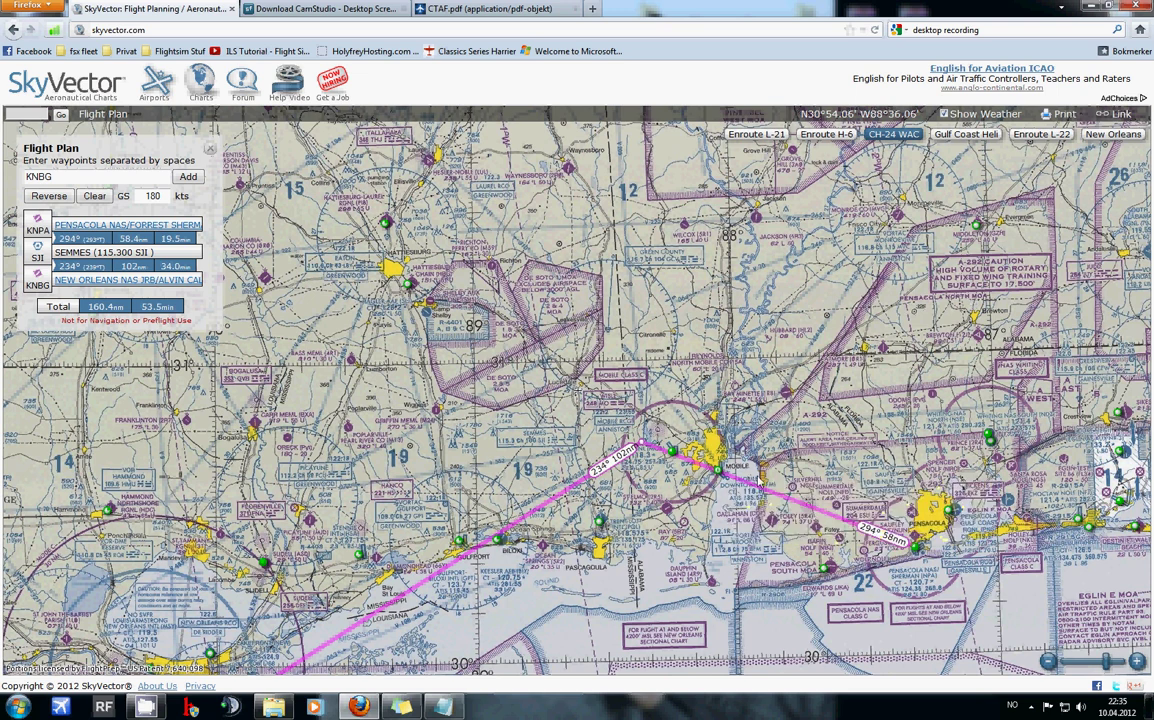
drag(761, 484, 795, 478)
drag(640, 443, 895, 213)
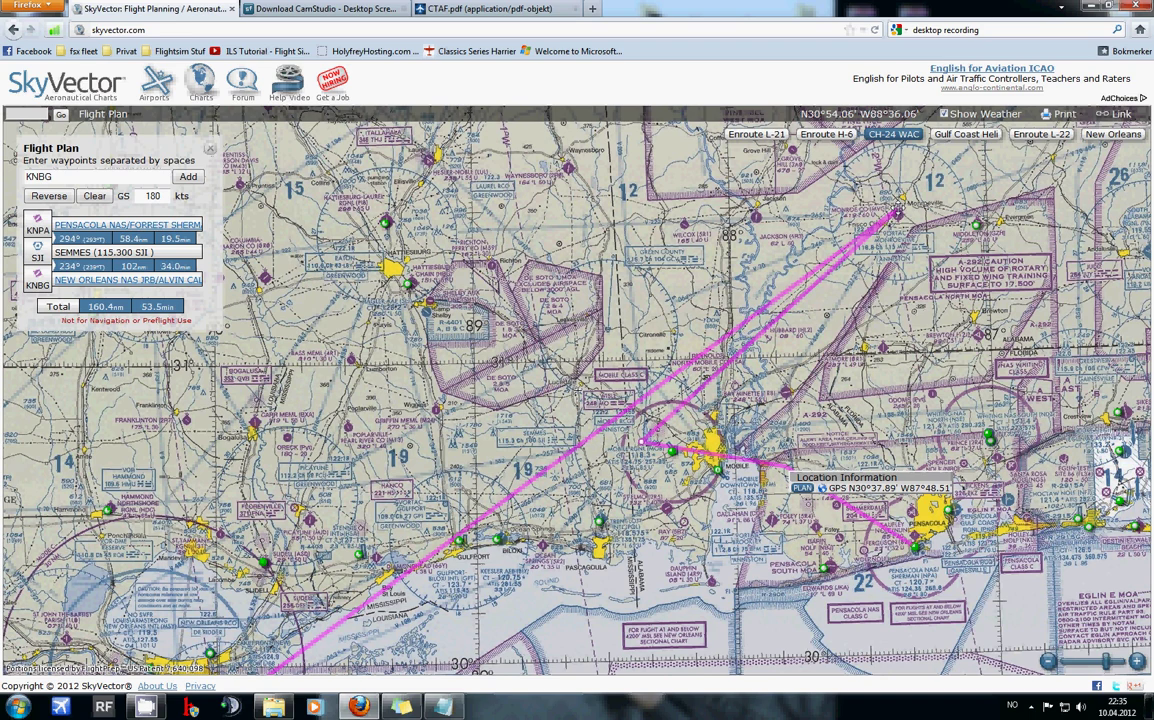
click(900, 213)
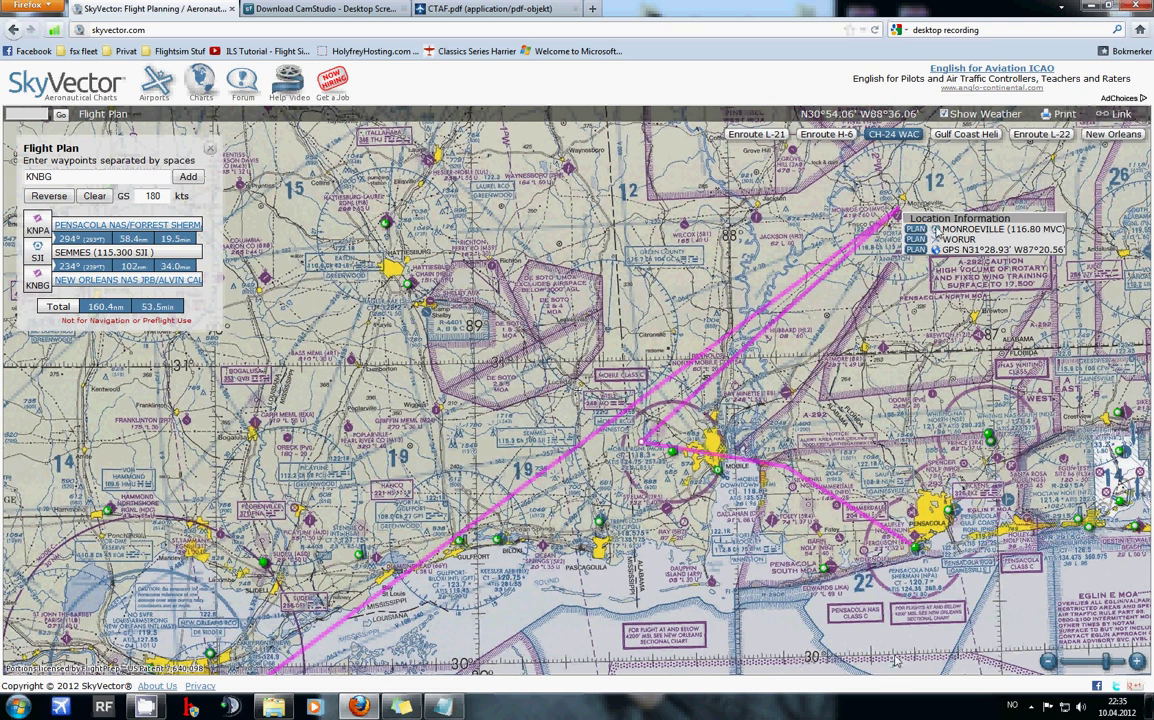
click(916, 229)
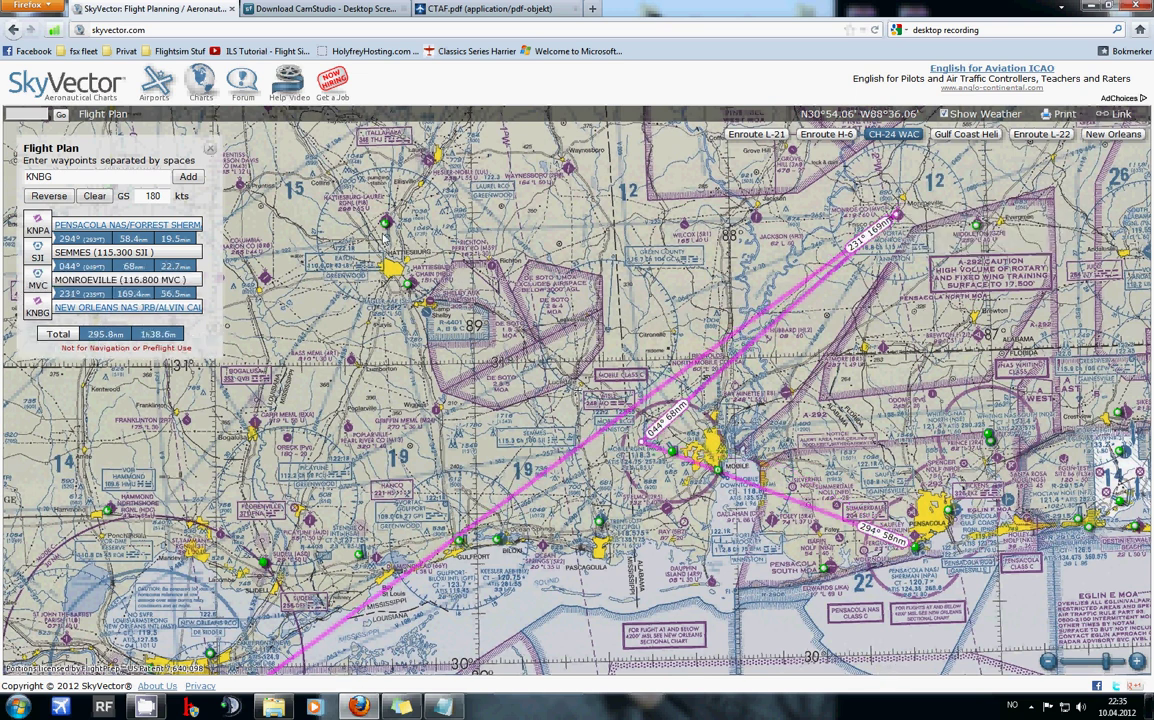
Step: Bend the route west through the Hattiesburg area
mouse_move(352, 215)
drag(737, 354, 385, 222)
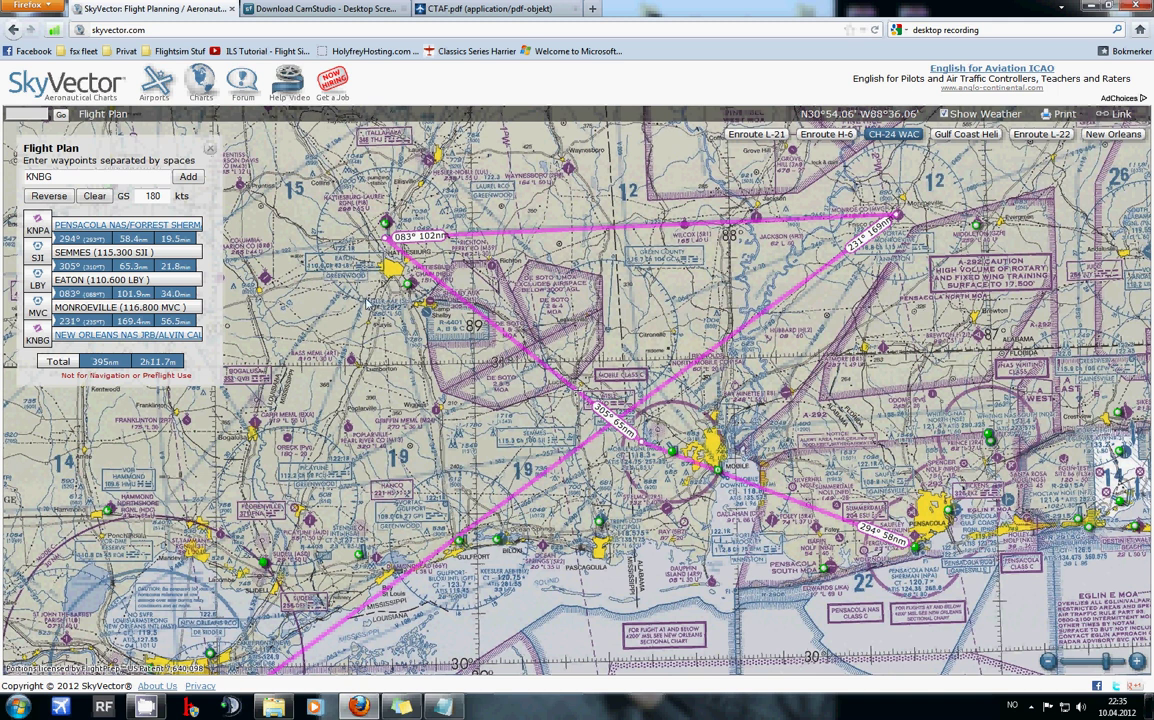
drag(348, 321, 406, 315)
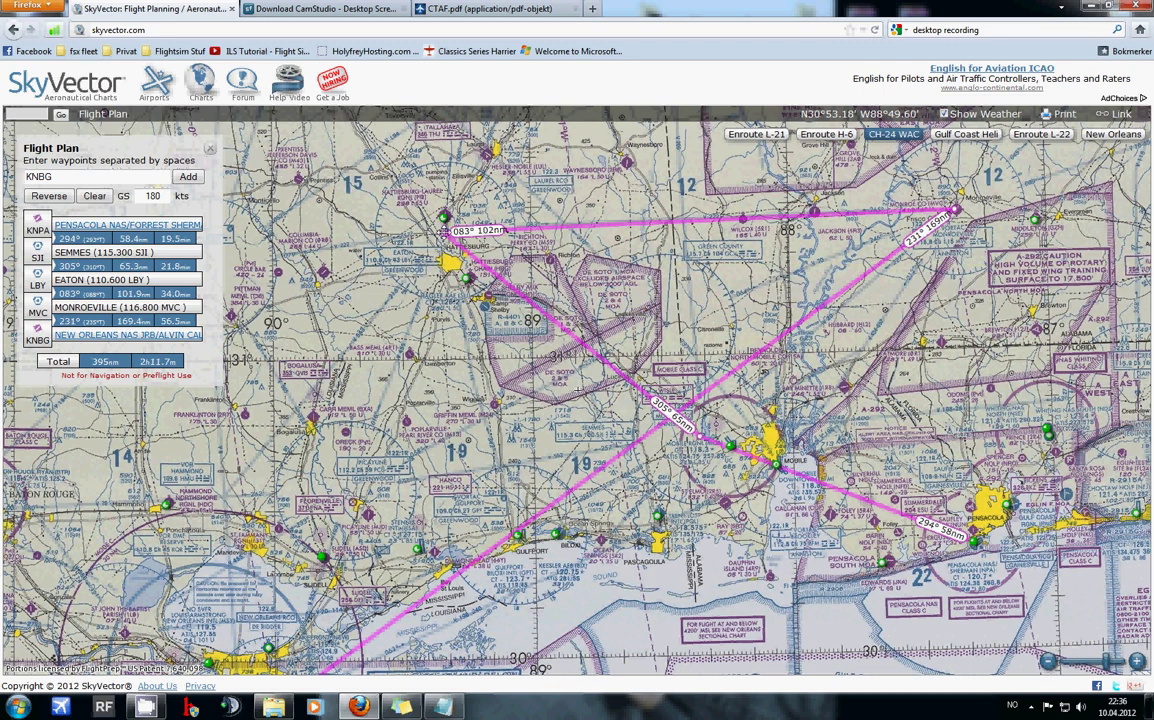
Step: Reorder EATON (LBY) after MONROEVILLE in the list, making 330 nm in 1h50.0m
click(449, 233)
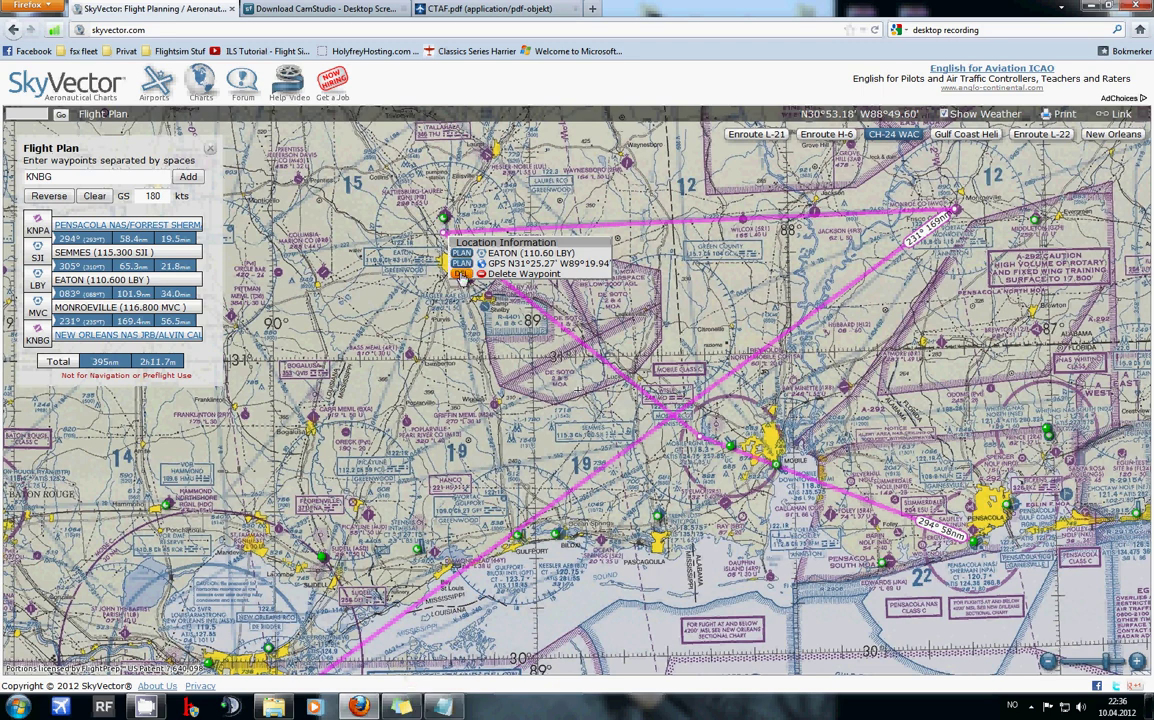
click(464, 275)
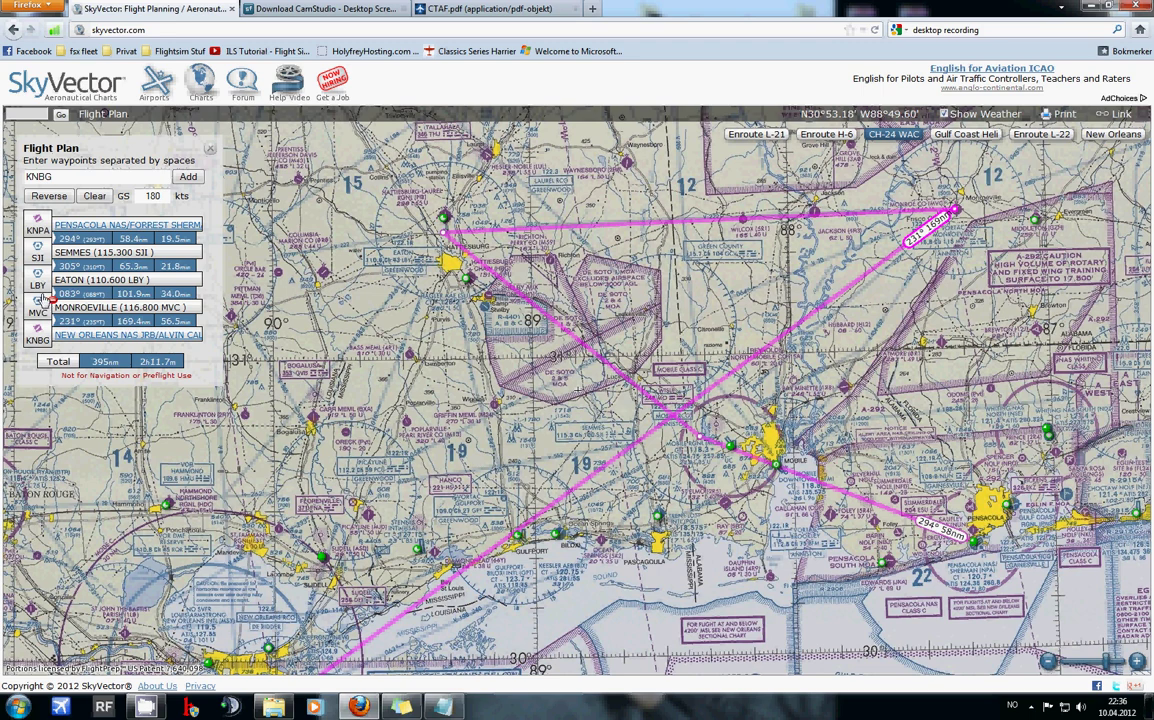
click(446, 238)
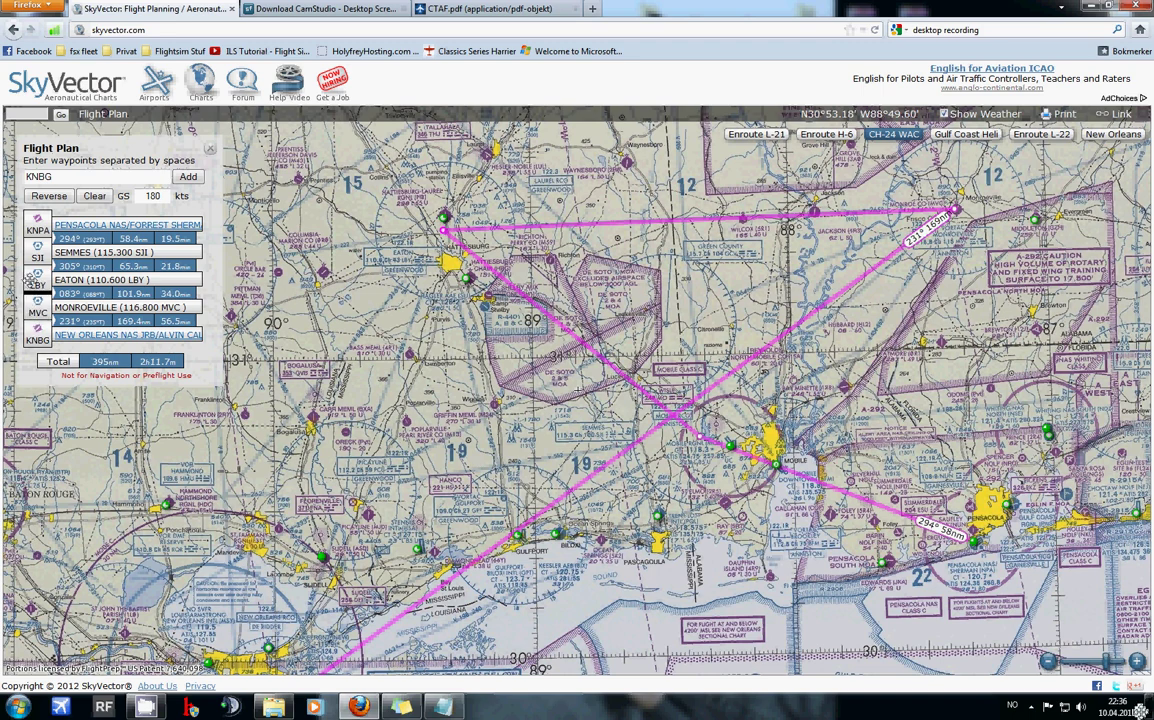
drag(37, 276, 37, 302)
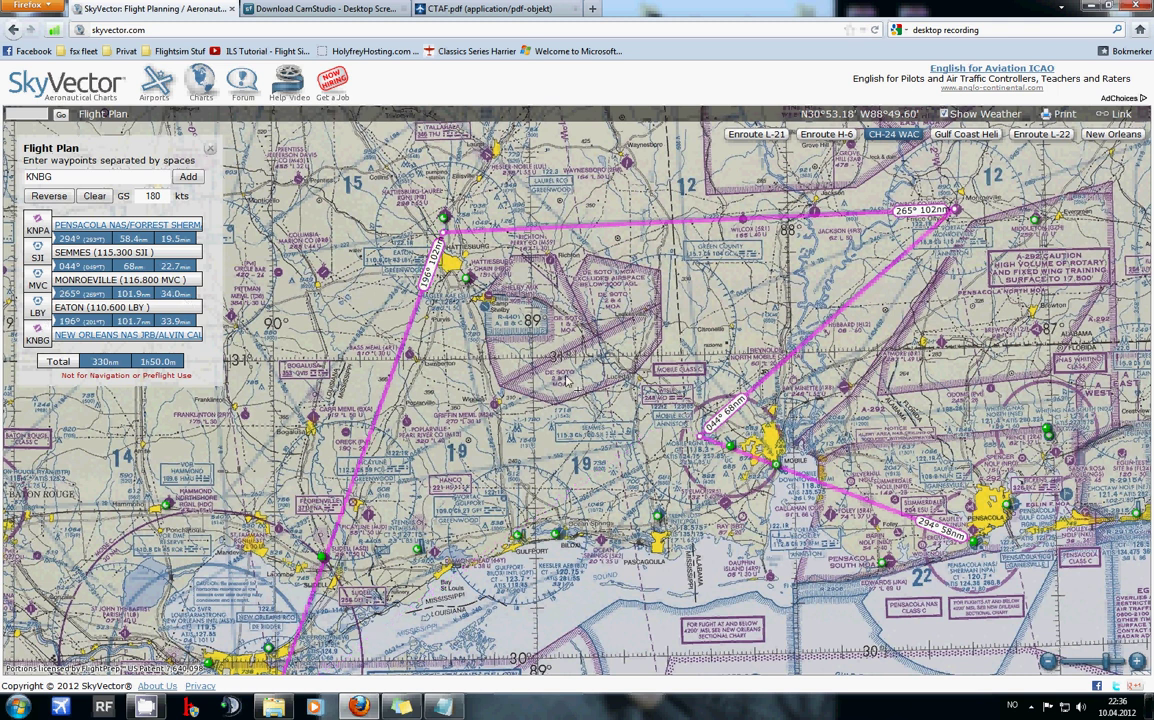
drag(512, 343, 490, 318)
mouse_move(958, 517)
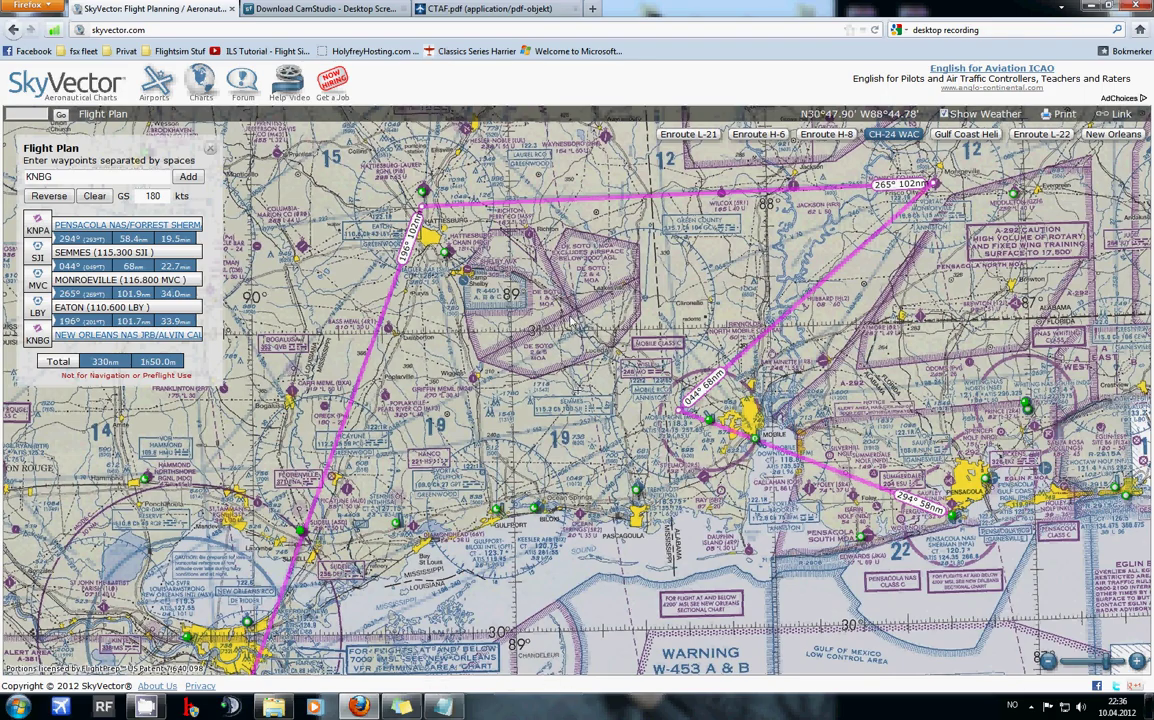
drag(512, 347, 597, 247)
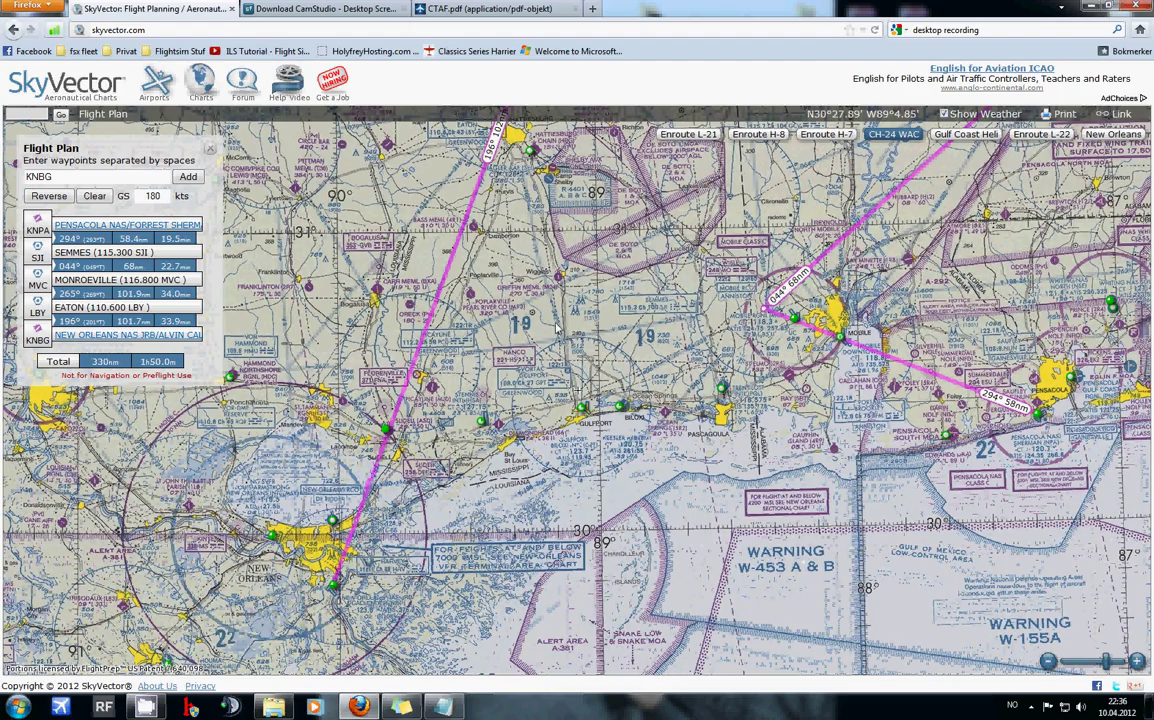
scroll(478, 314, up, 1)
scroll(452, 326, up, 1)
drag(541, 330, 674, 390)
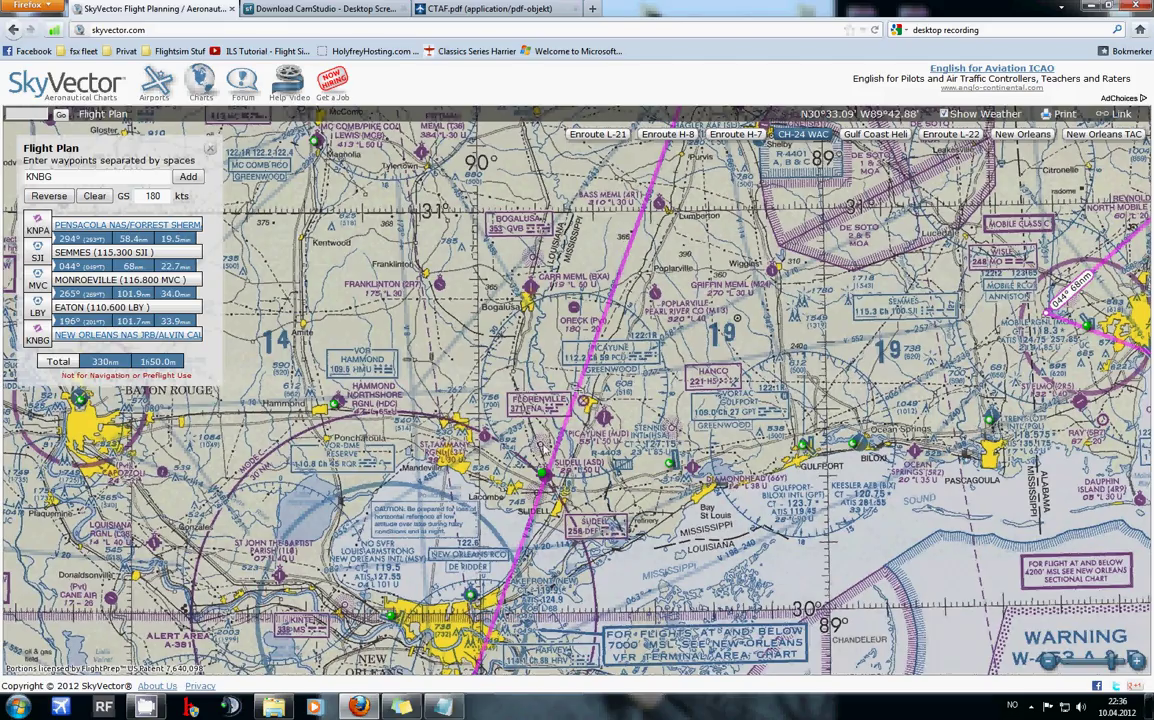
drag(745, 483, 625, 481)
drag(722, 358, 599, 379)
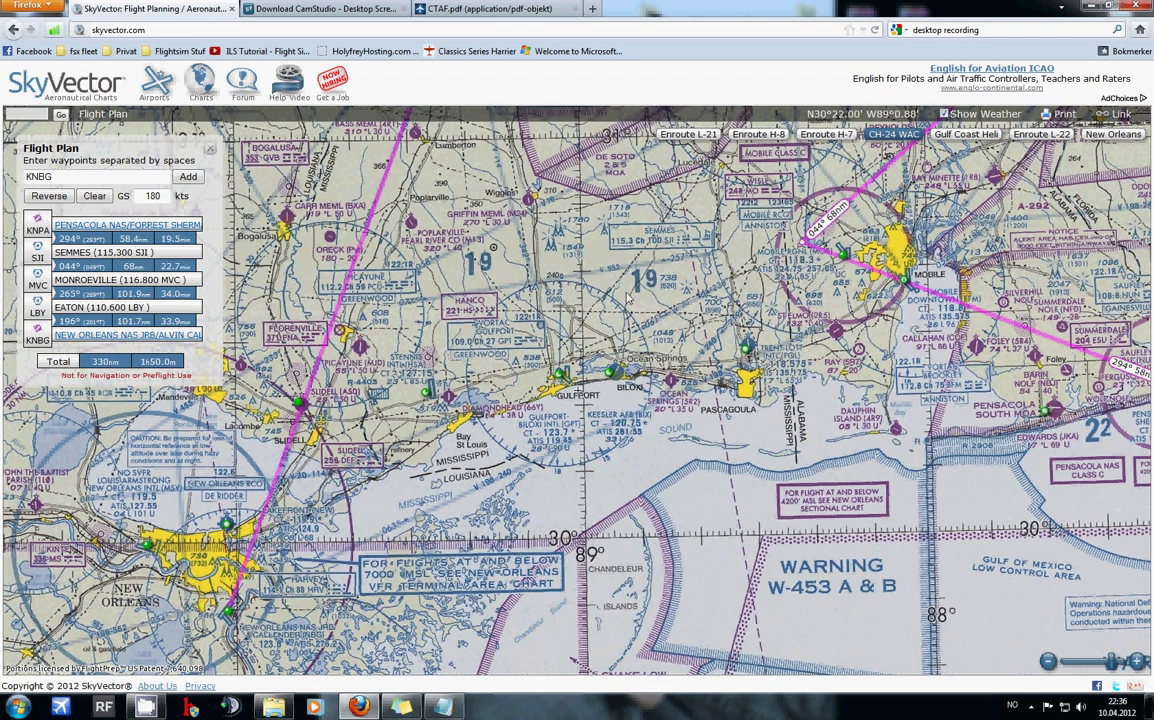
drag(711, 323, 611, 424)
scroll(611, 424, down, 1)
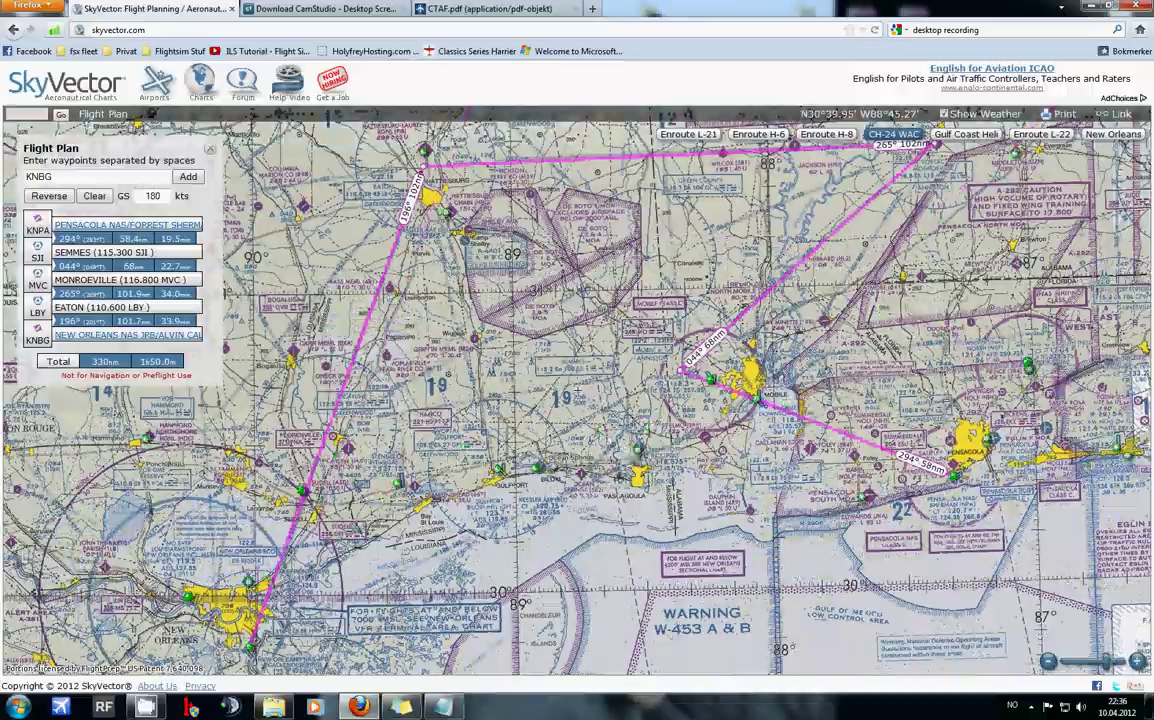
drag(608, 476, 590, 441)
scroll(668, 463, down, 1)
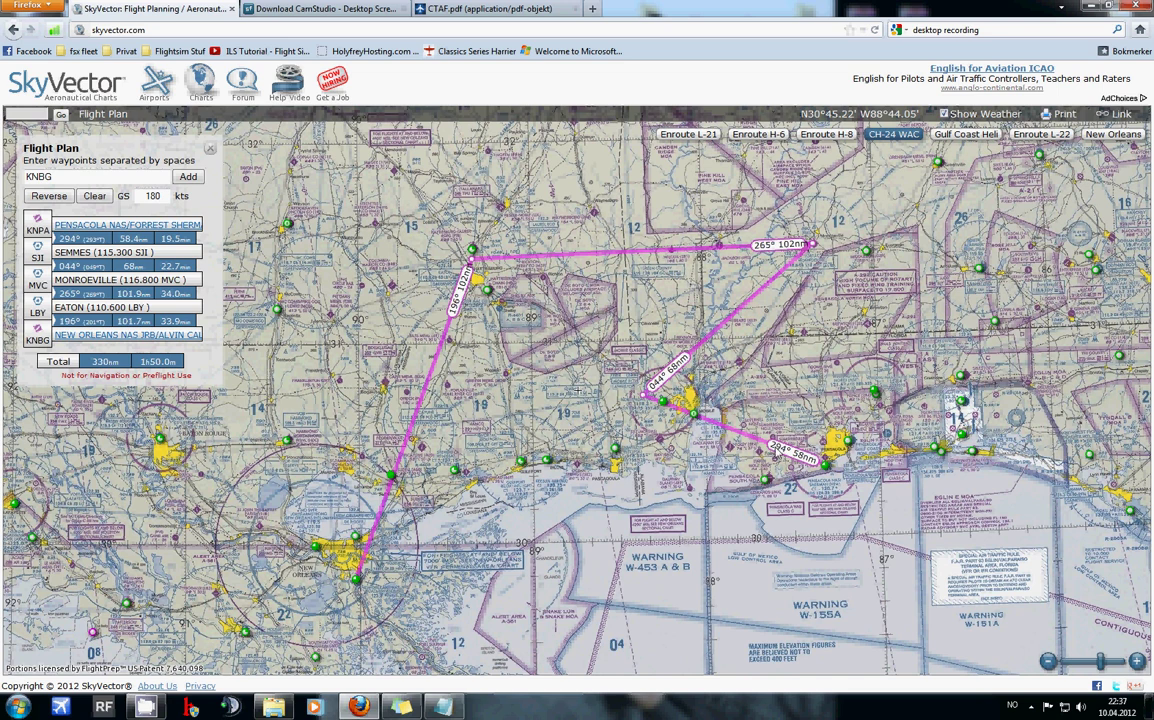
Step: Select the 180 kt value in the GS field
mouse_move(826, 466)
drag(546, 296, 539, 312)
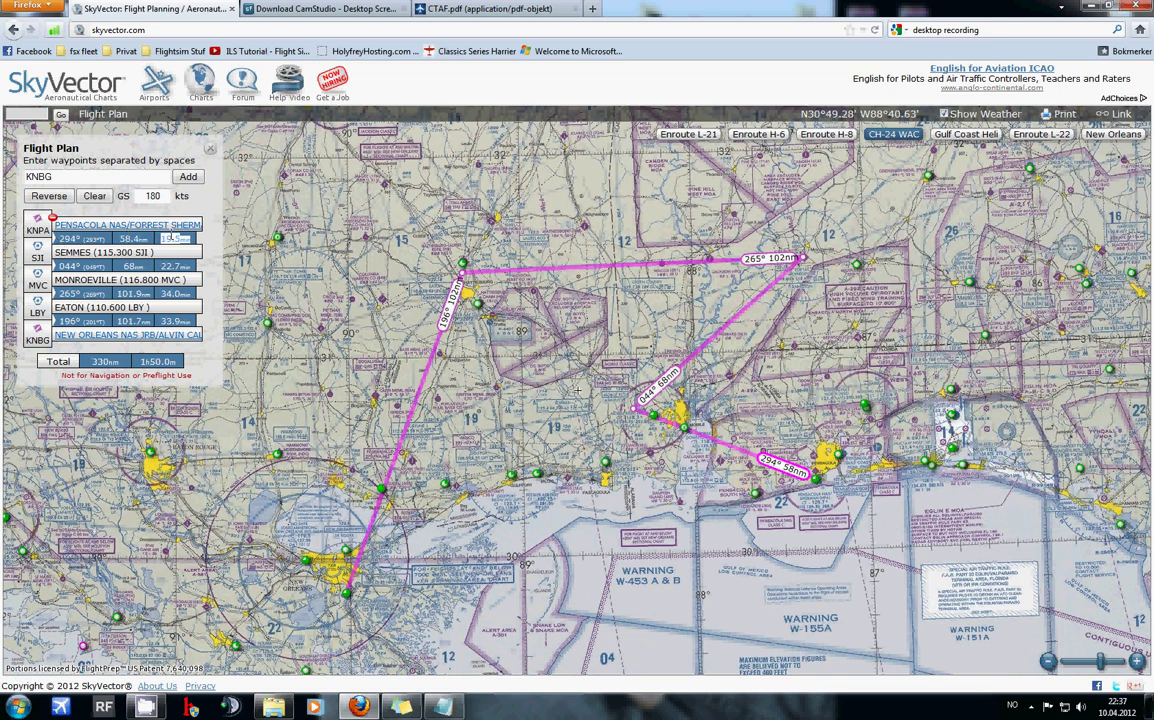
drag(143, 196, 178, 197)
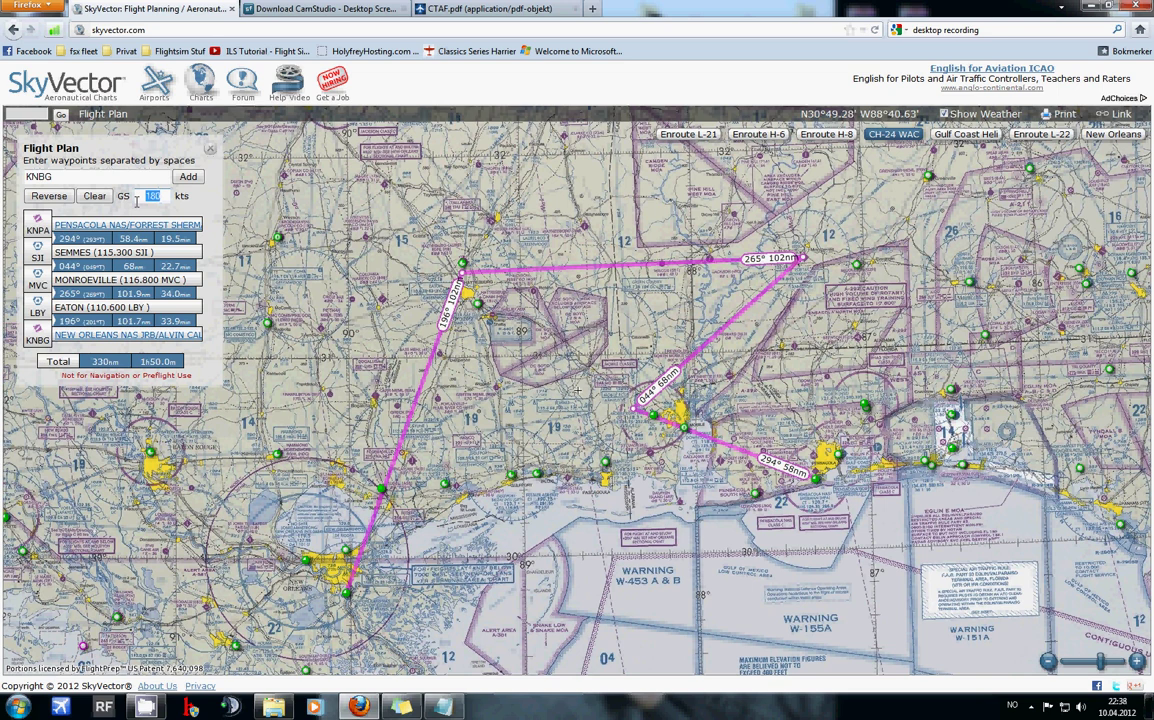
Step: Set groundspeed to 220 kt, cutting the 330 nm route to 1h30.0m
text(220)
key(Return)
double_click(105, 361)
drag(341, 299, 333, 304)
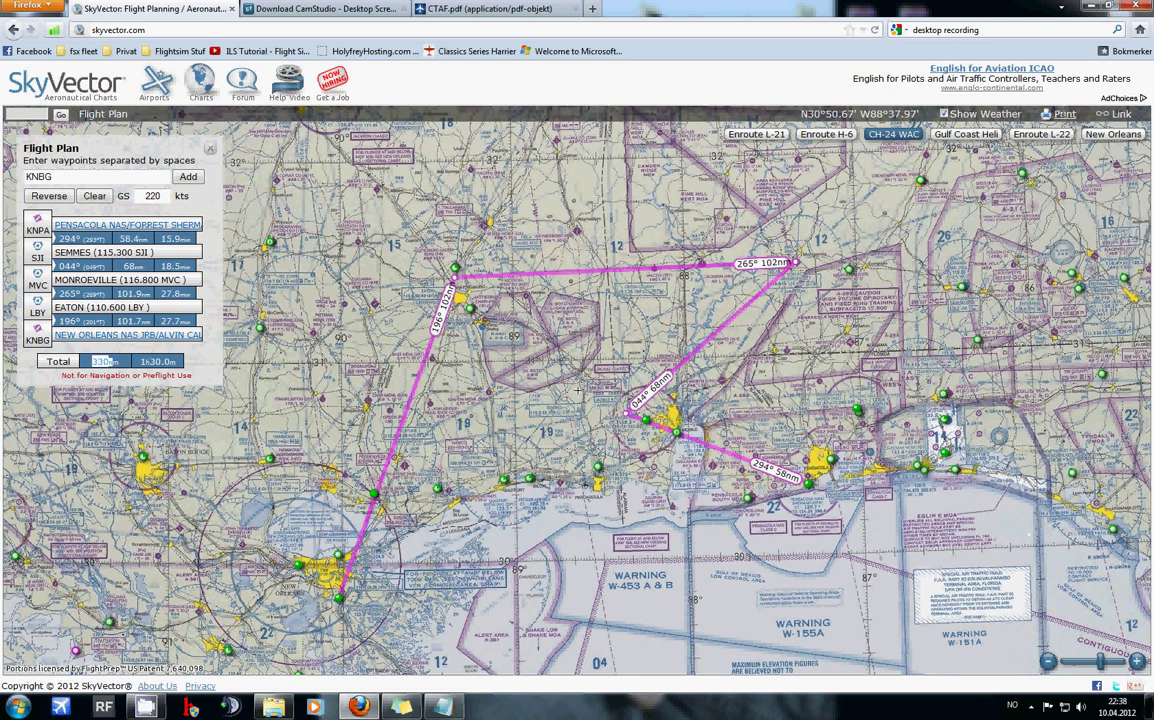
drag(559, 236, 583, 240)
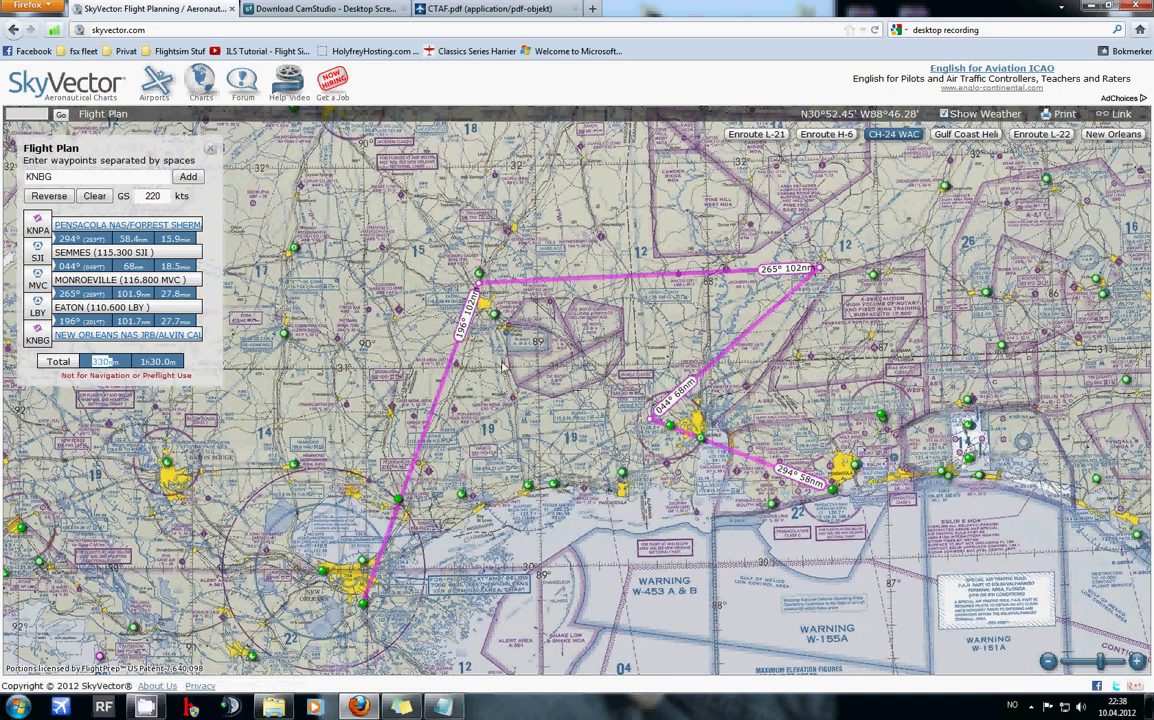
Step: Show the flight plan's share link and copy its plain-text URL
click(1121, 117)
right_click(972, 185)
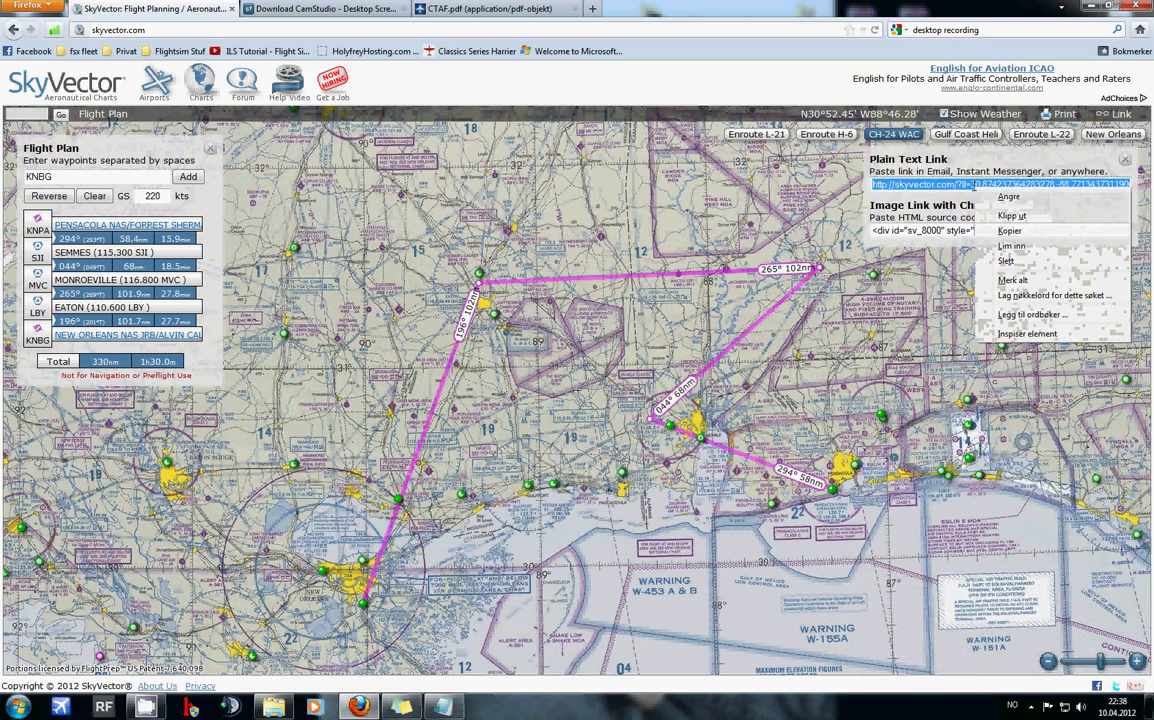
click(999, 232)
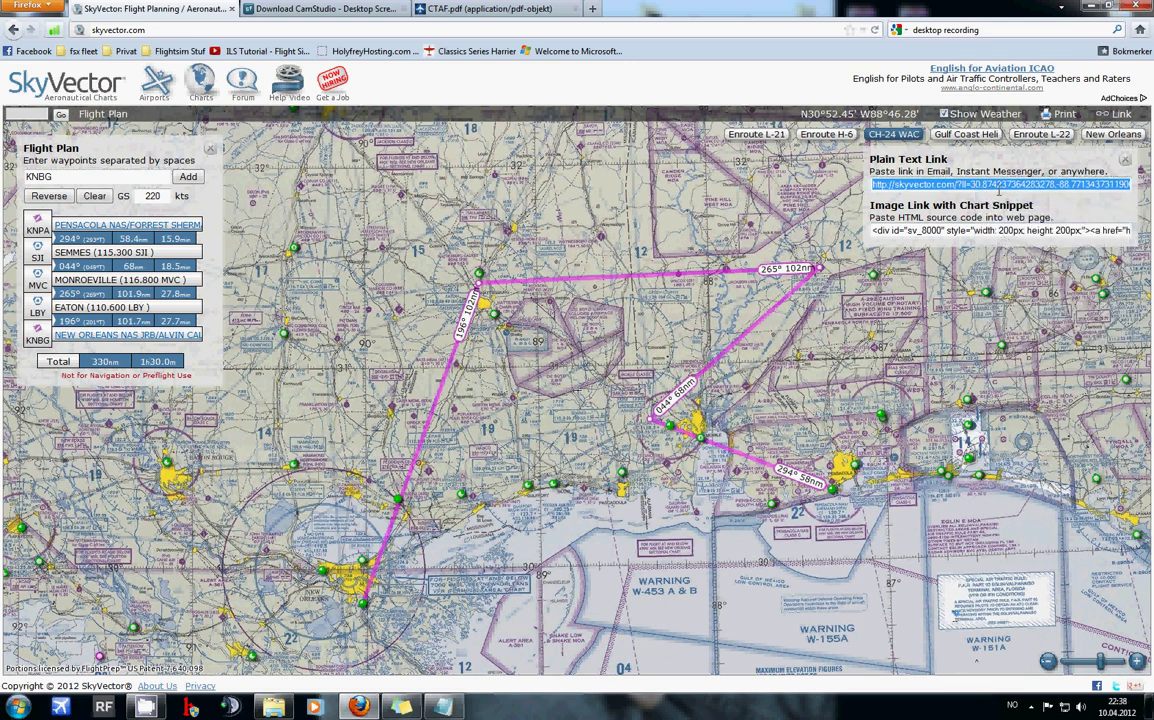
right_click(990, 185)
click(1030, 237)
right_click(954, 190)
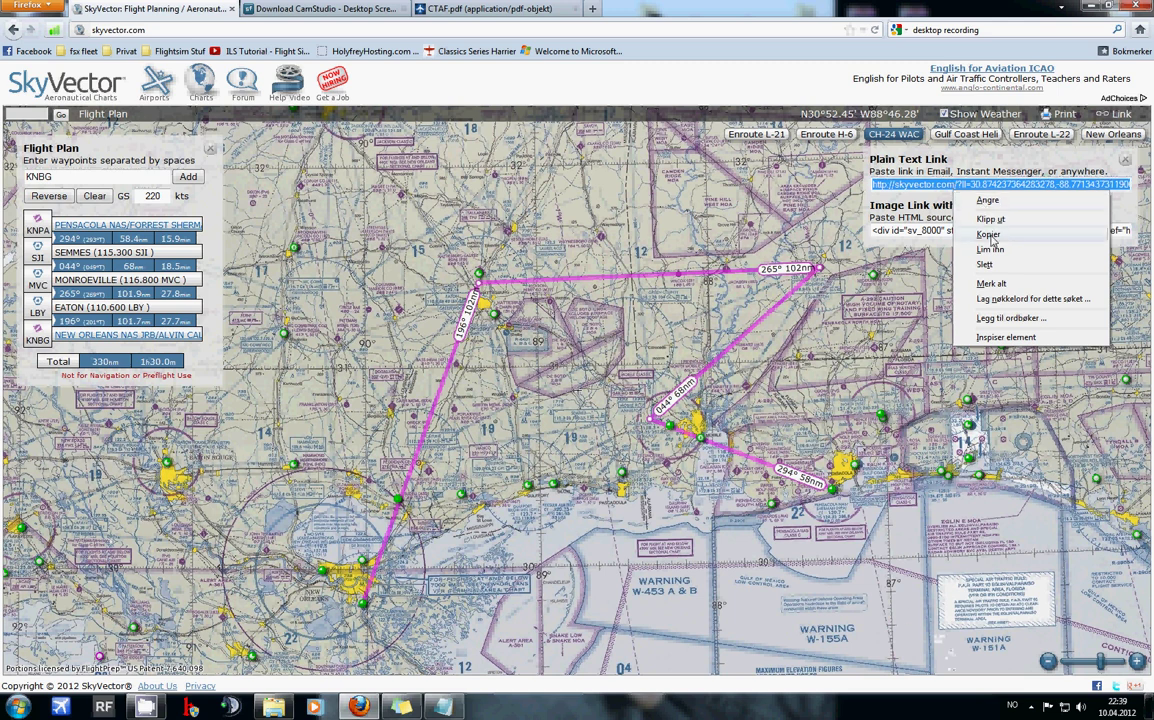
click(990, 235)
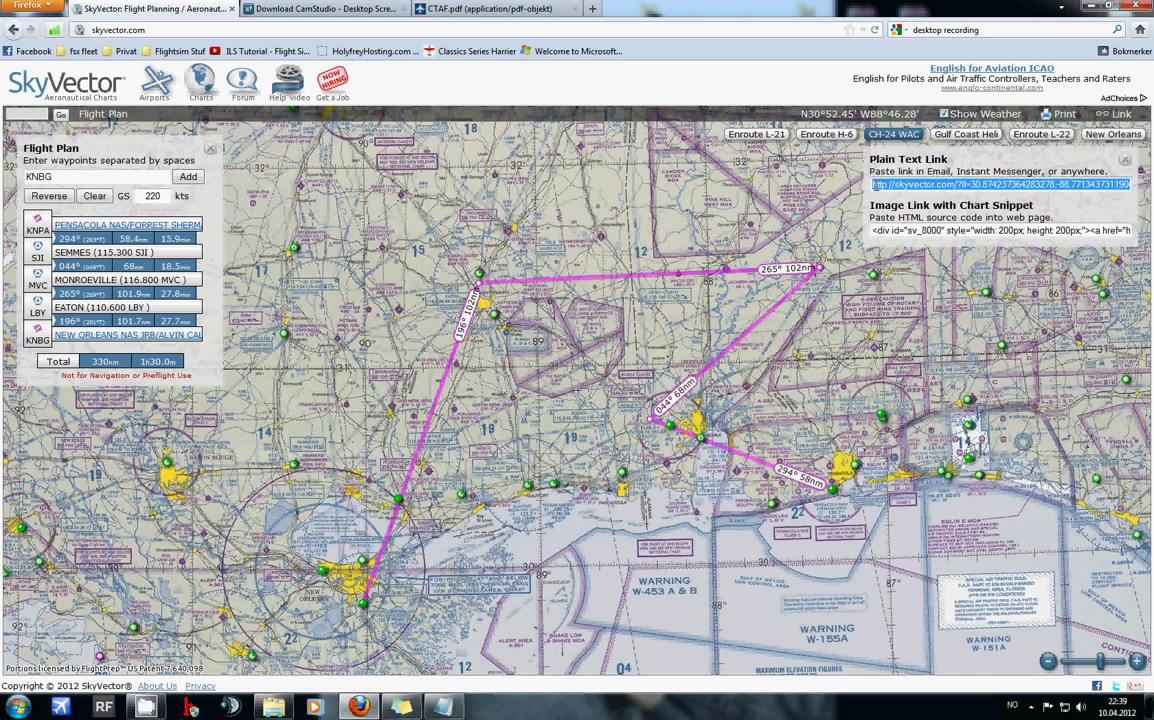
Step: Load the copied SkyVector link in Internet Explorer to check the KNPA–KNBG route
click(18, 706)
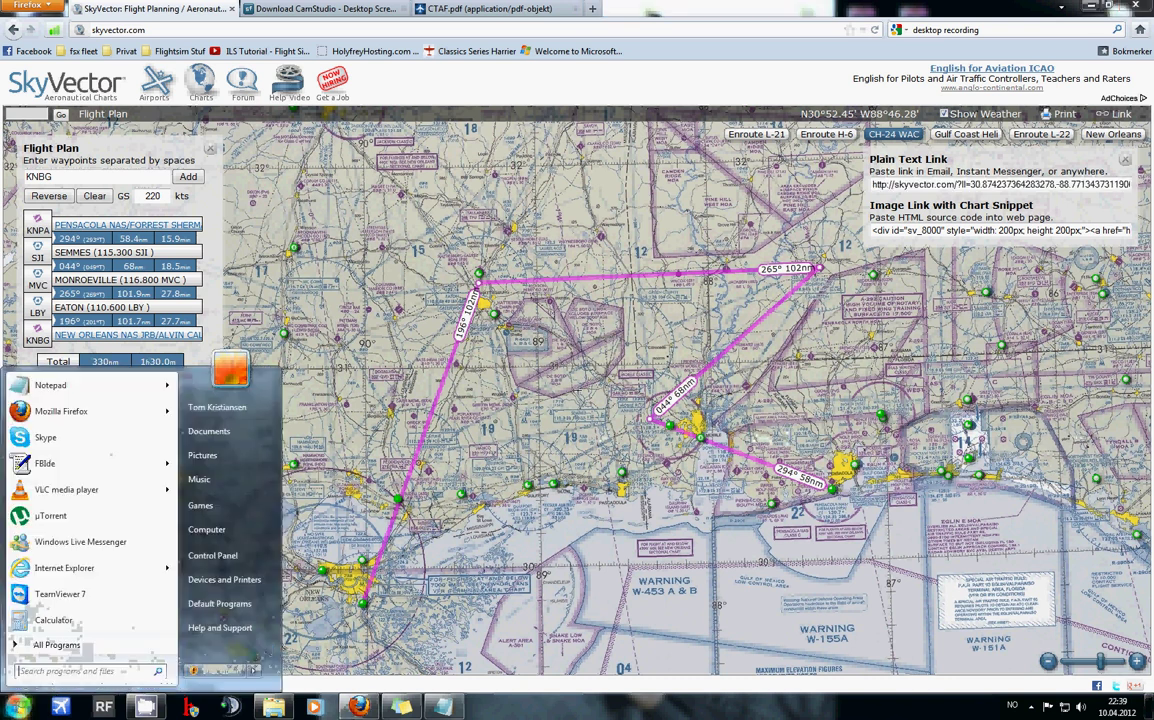
click(64, 567)
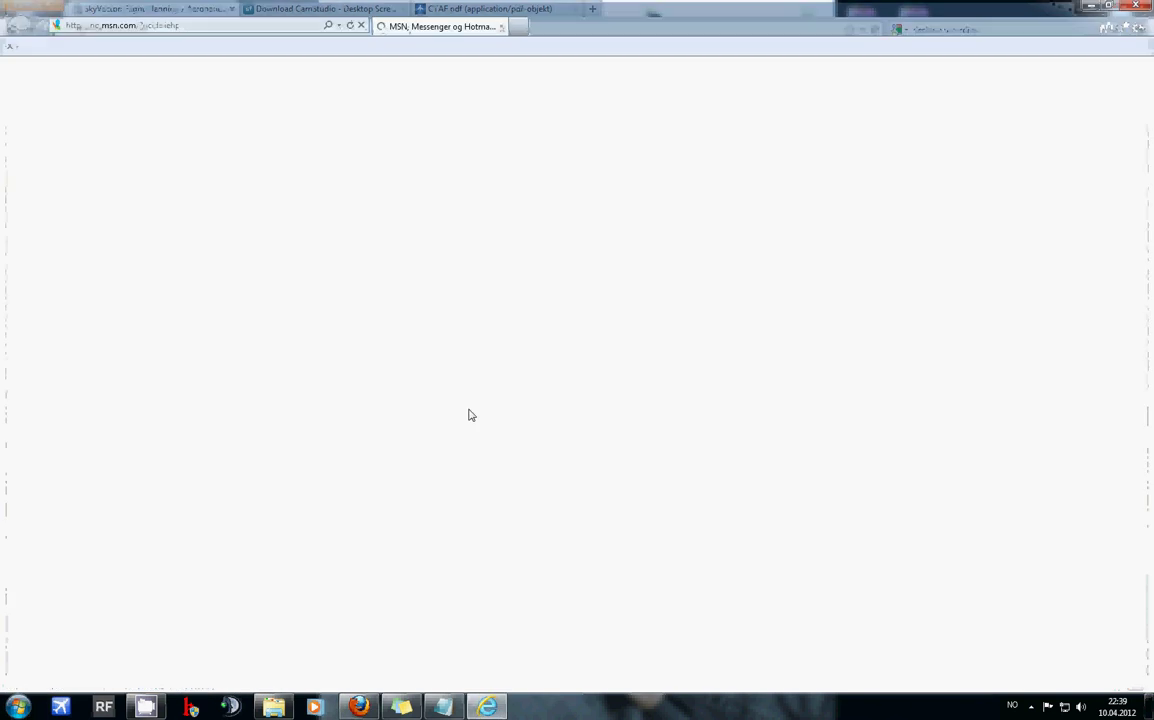
click(193, 24)
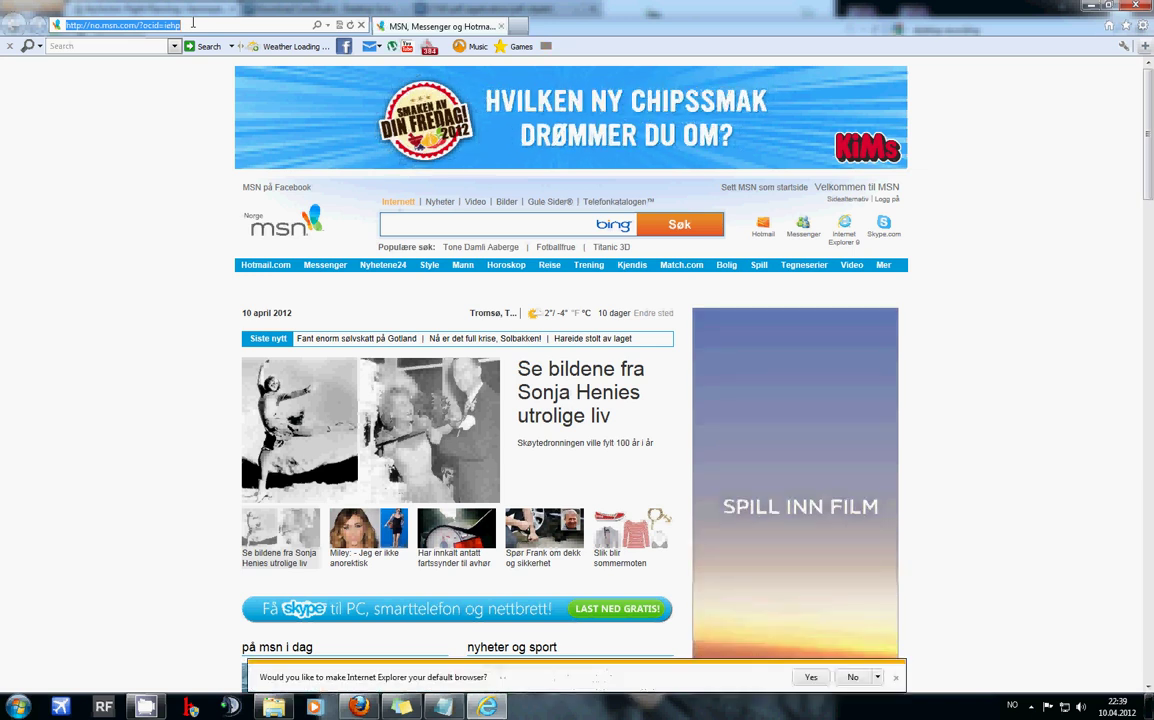
key(ctrl+v)
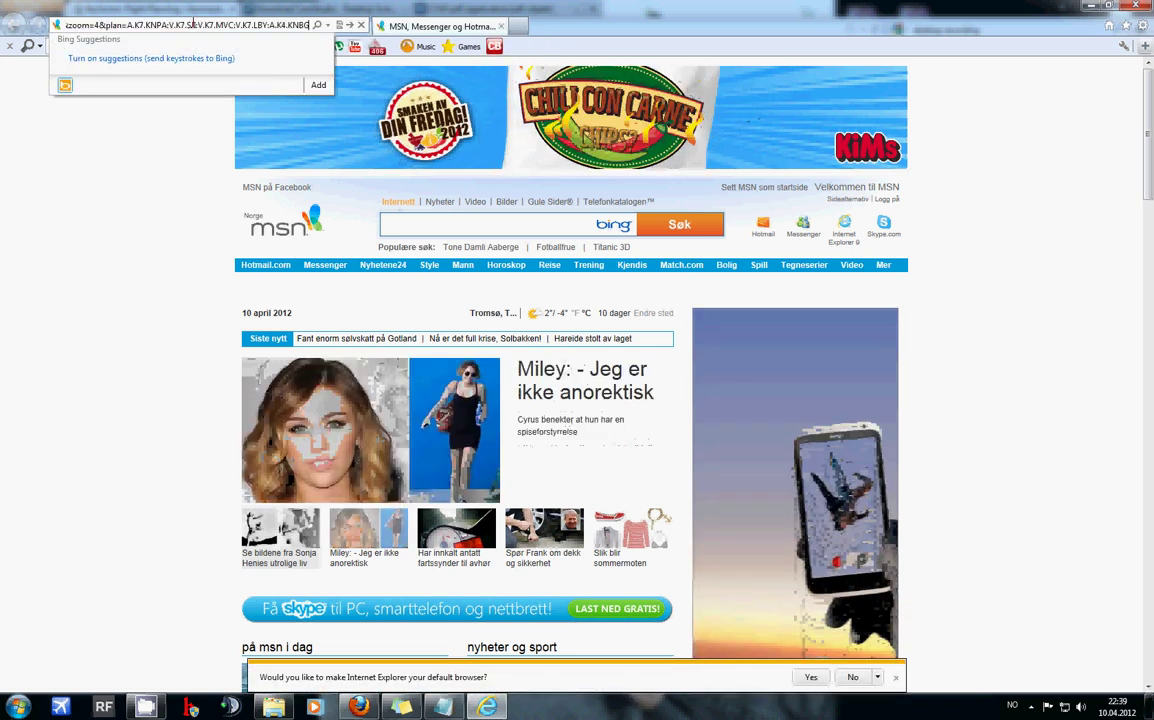
key(Return)
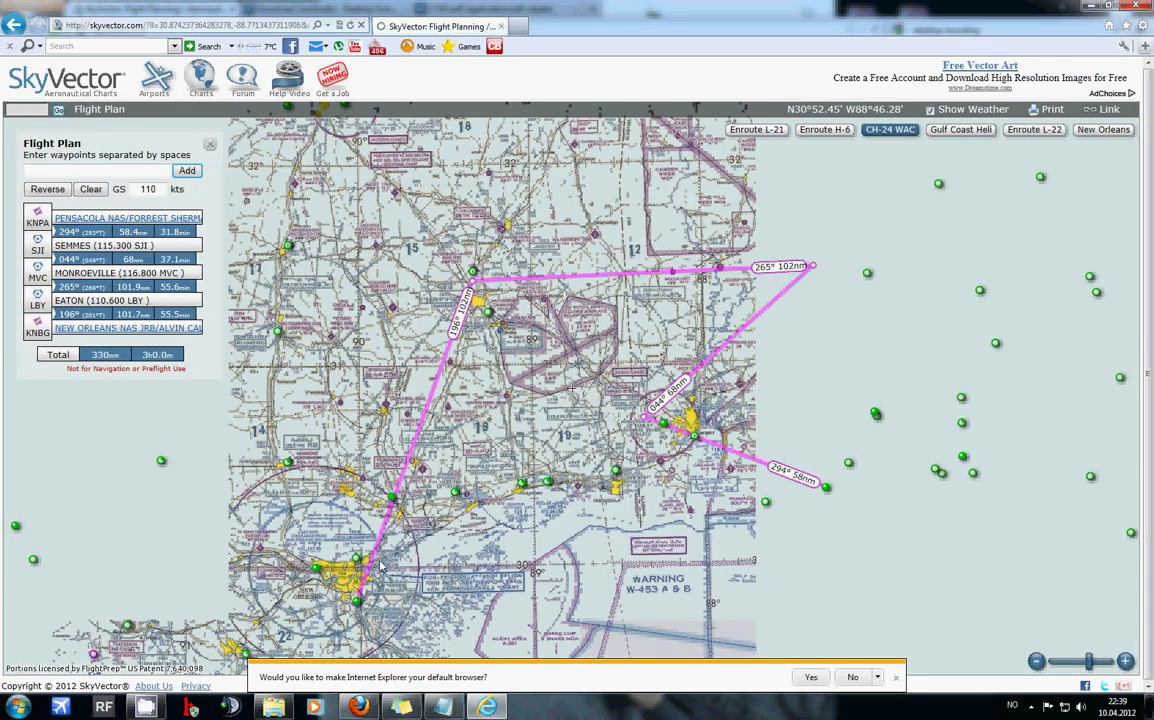
mouse_move(773, 500)
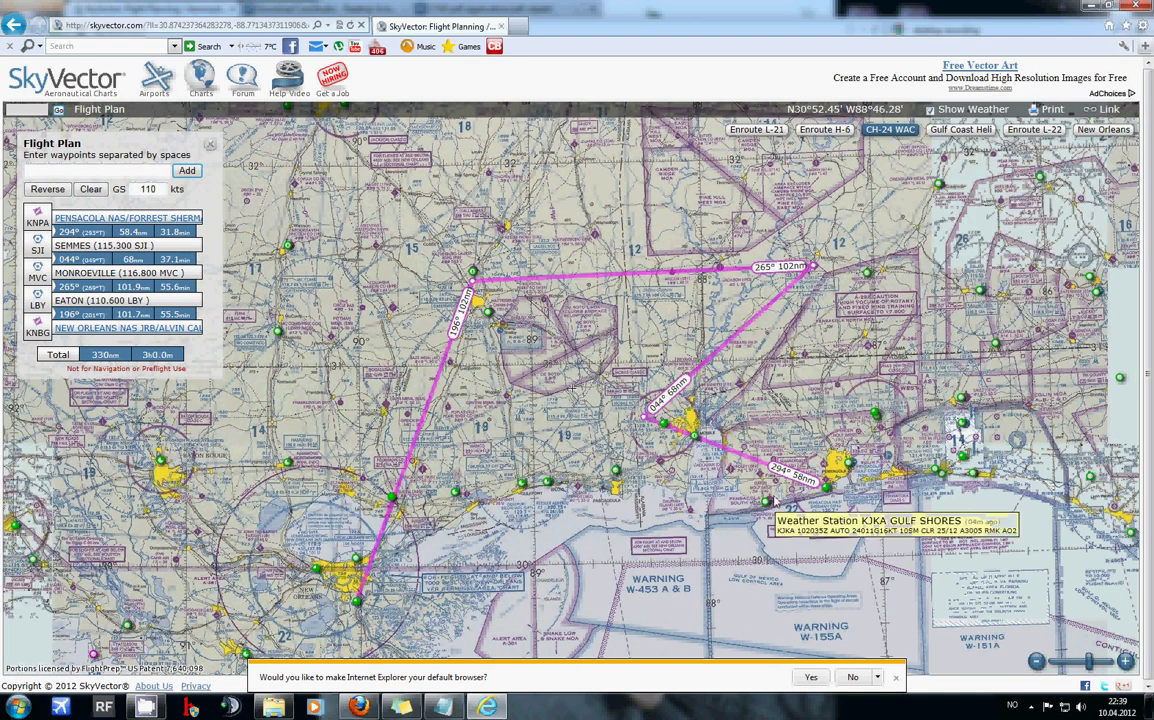
mouse_move(549, 482)
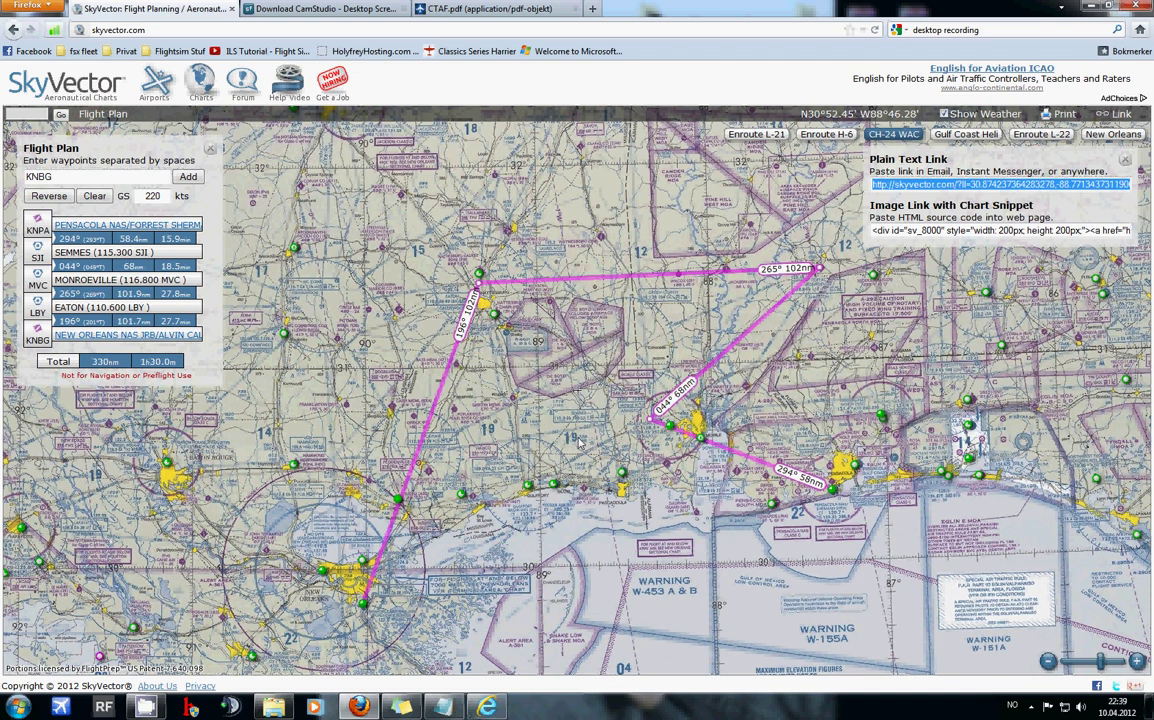
Step: Close the share-link panel and zoom in and out over the 330 nm, 220 kt route
drag(579, 441, 562, 446)
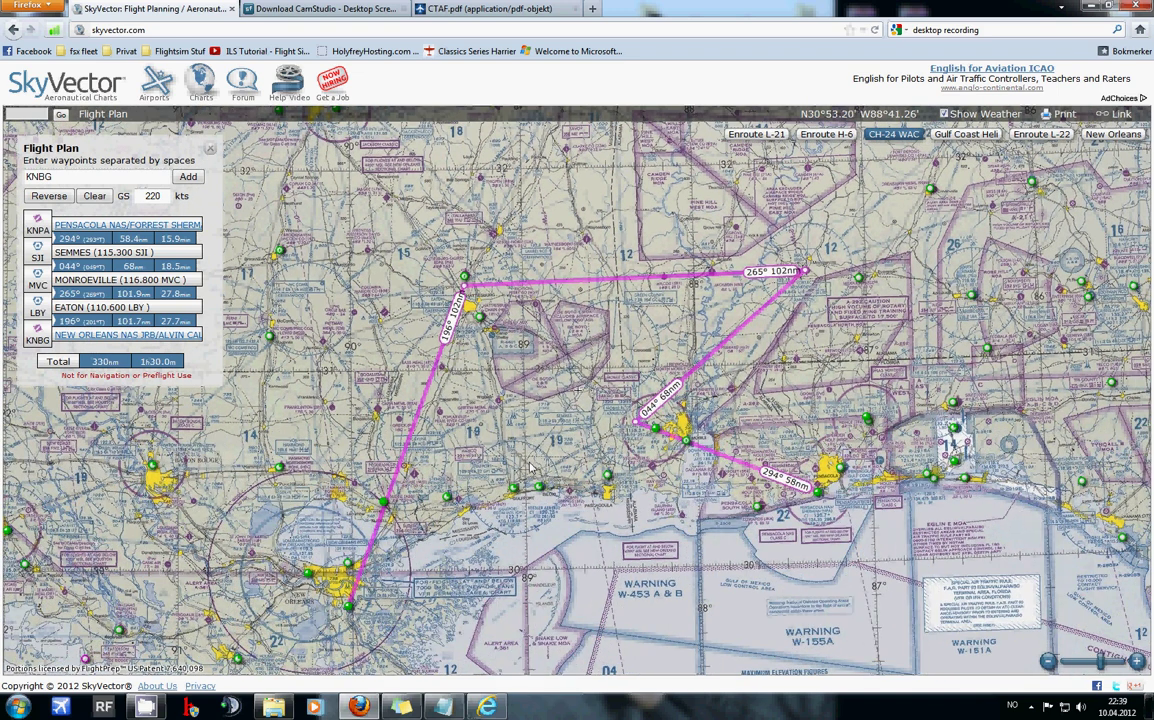
scroll(530, 467, up, 1)
scroll(530, 467, down, 1)
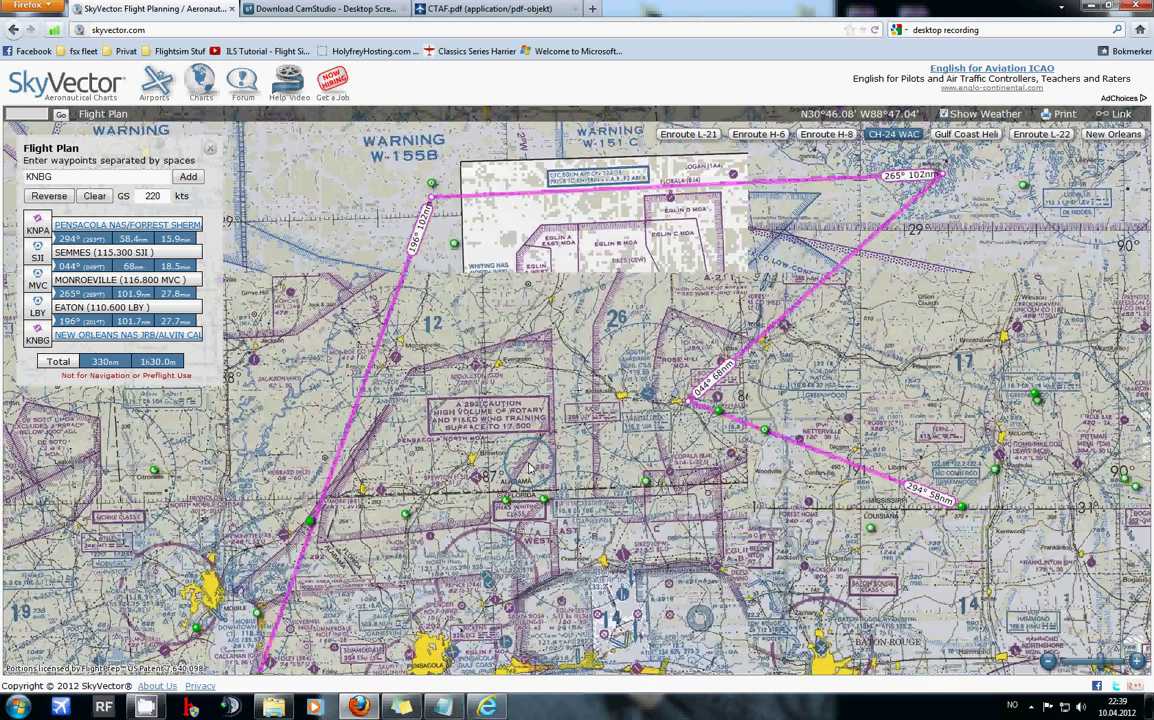